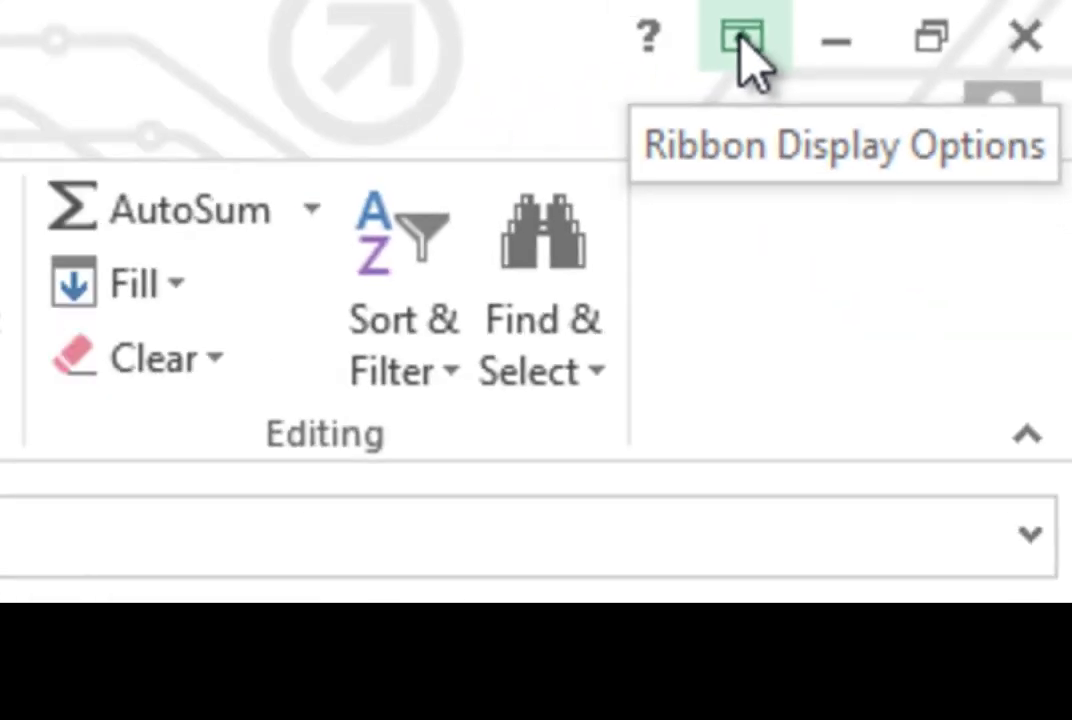
# Step: Set the ribbon to always show tabs and commands, then go to the backstage Open page
pyautogui.click(365, 80)
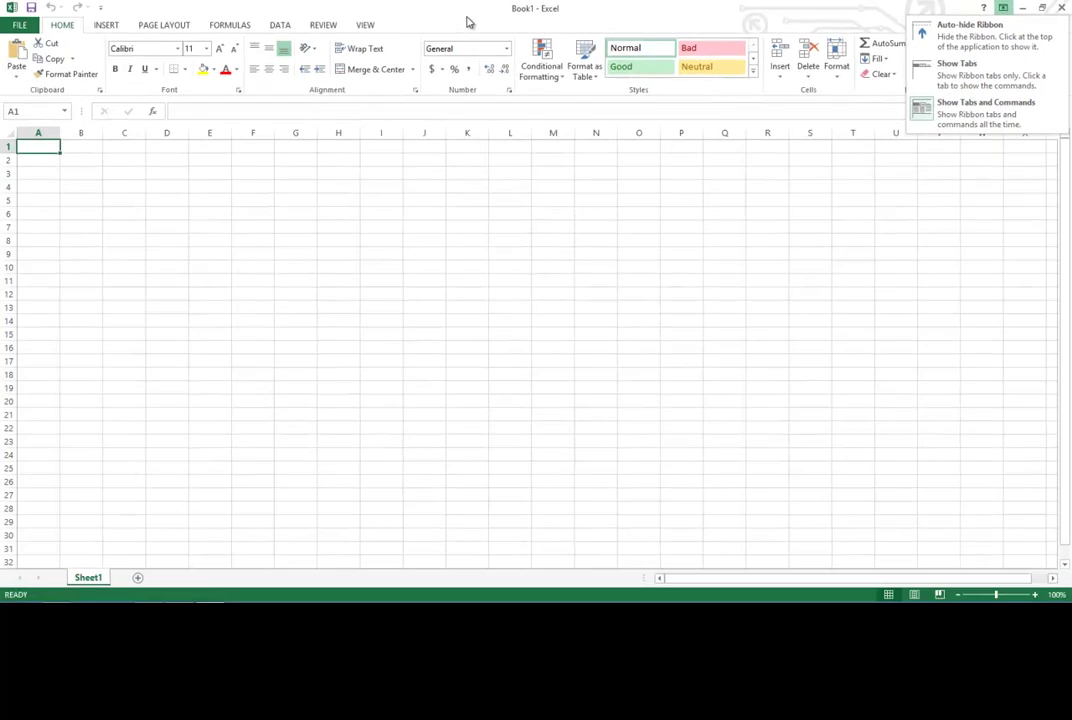
pyautogui.click(467, 18)
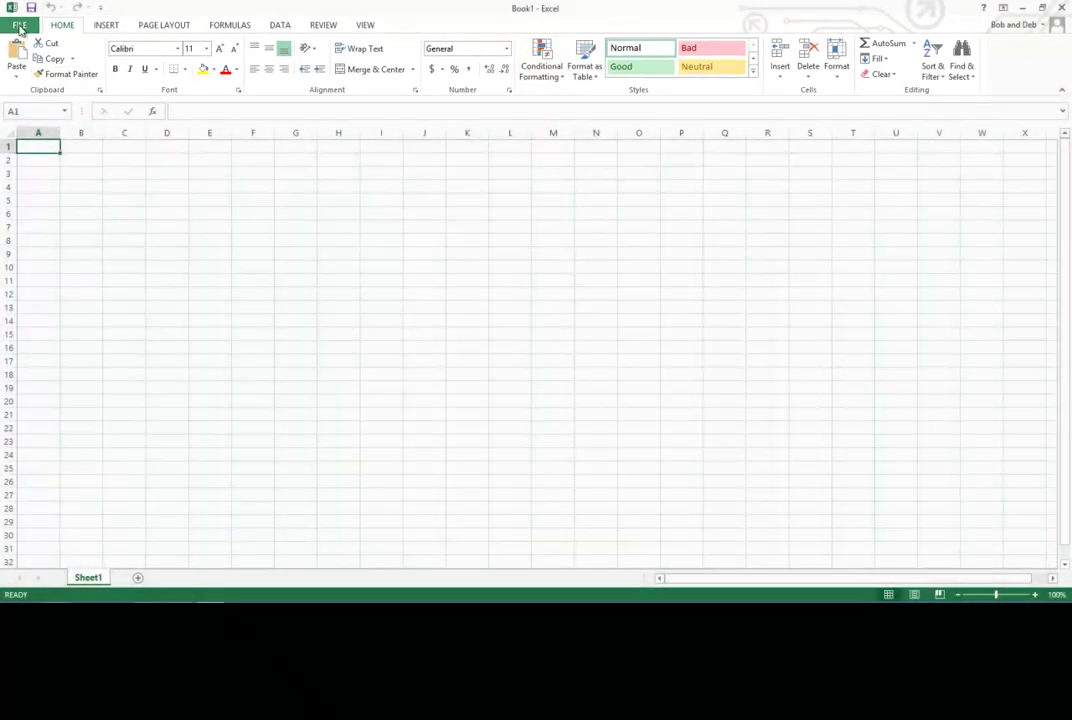
pyautogui.click(19, 25)
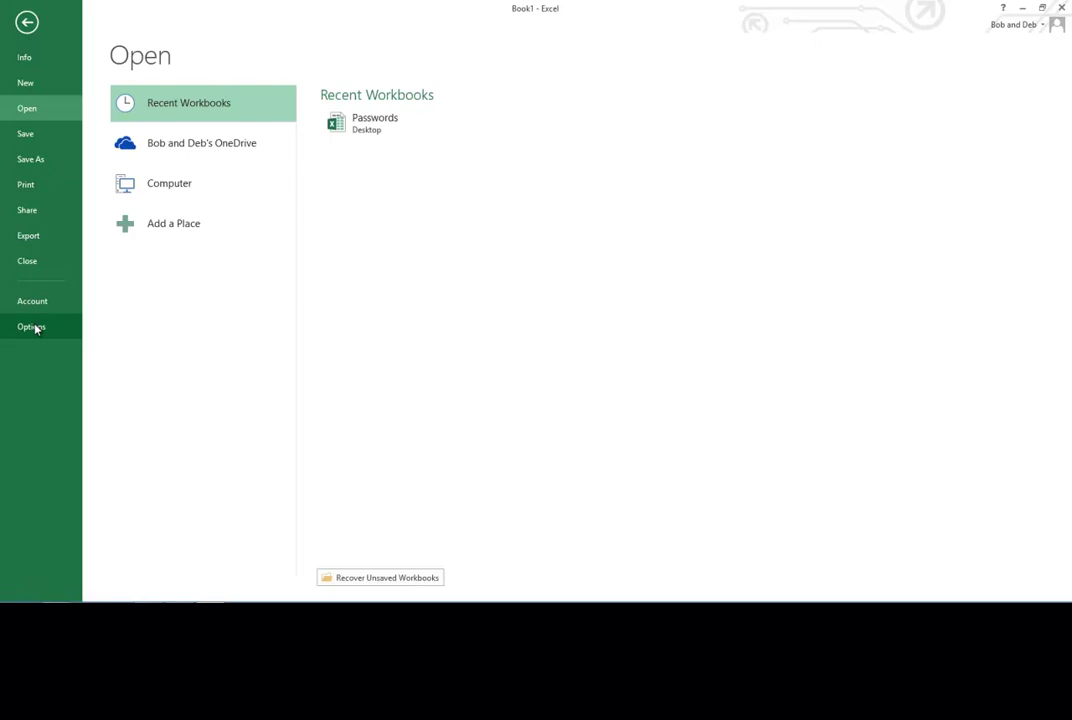
# Step: Browse the Excel Options pages: Formulas, Save, Language, Advanced, Add-Ins and Trust Center
pyautogui.click(33, 327)
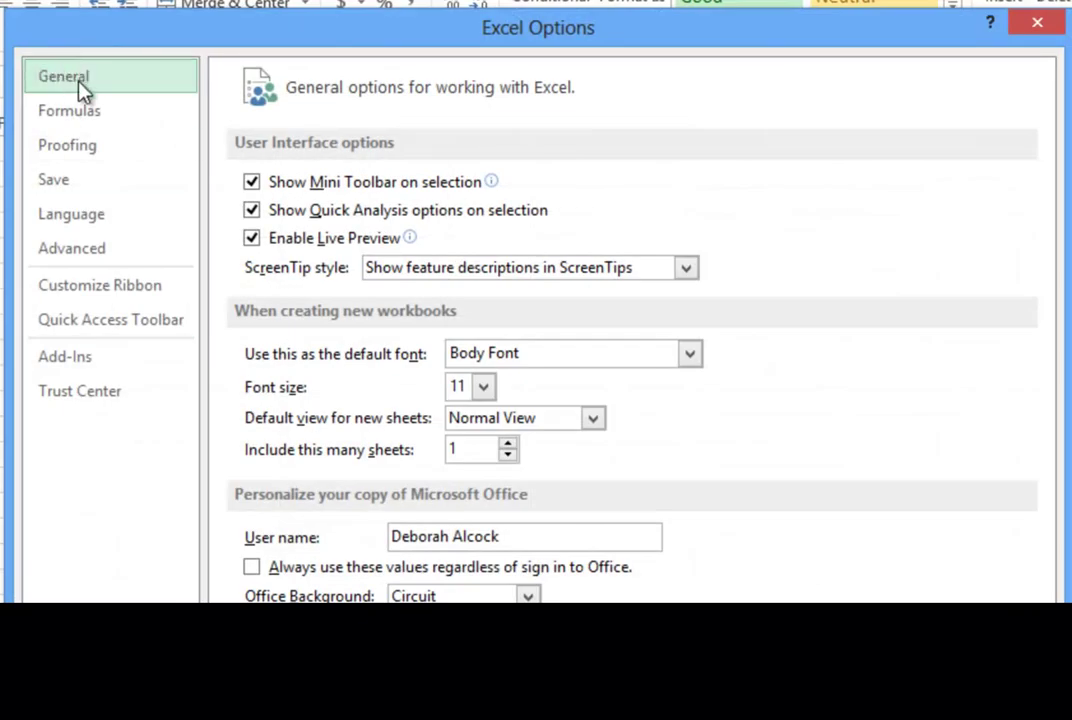
pyautogui.click(82, 114)
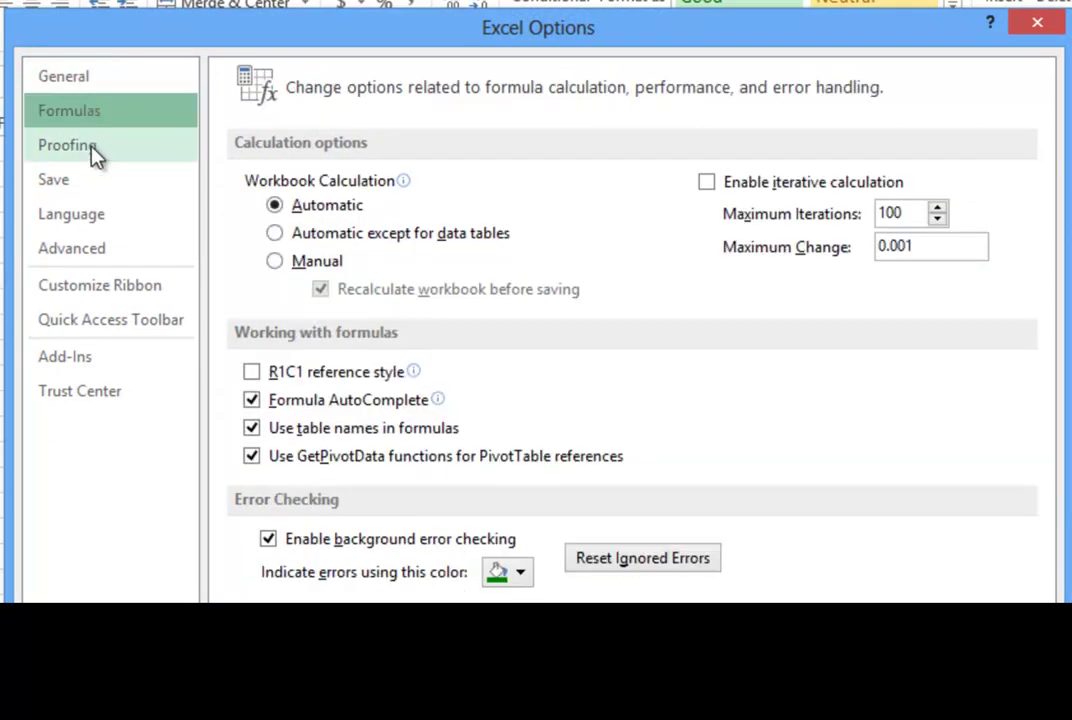
pyautogui.click(58, 181)
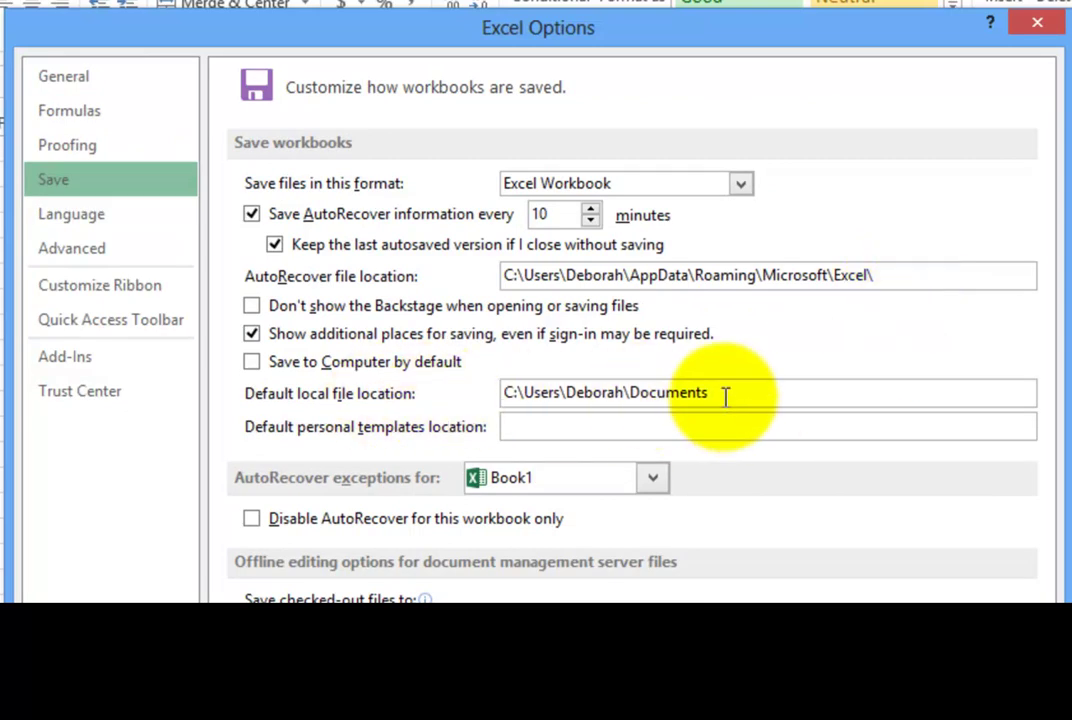
pyautogui.click(106, 221)
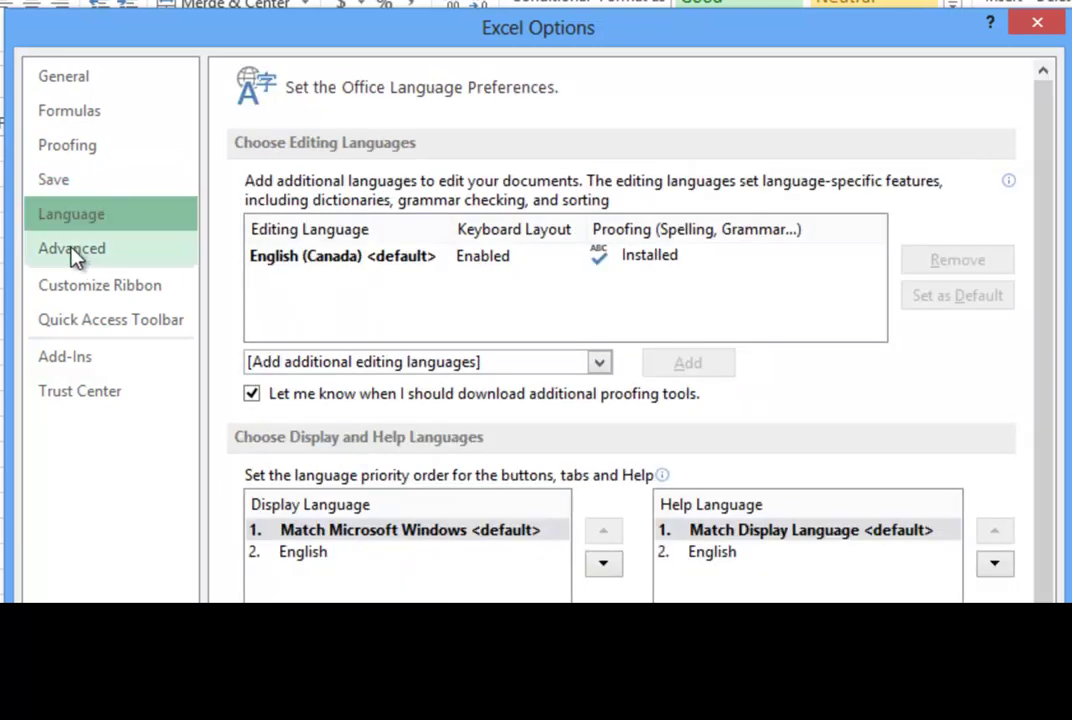
pyautogui.click(75, 256)
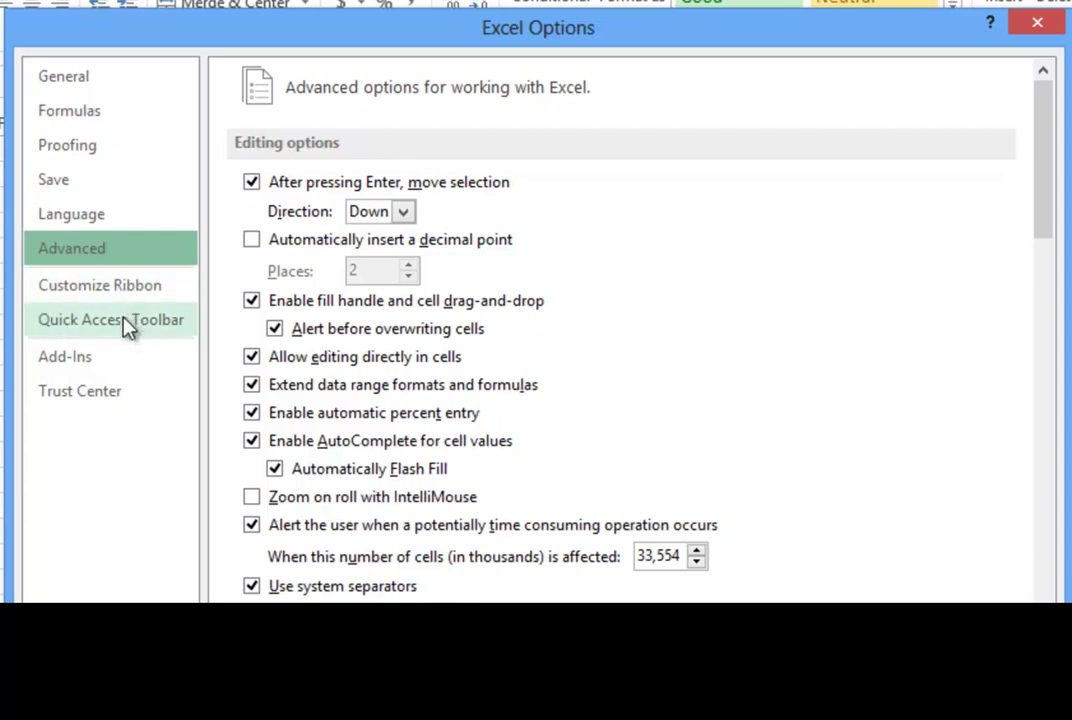
pyautogui.click(97, 362)
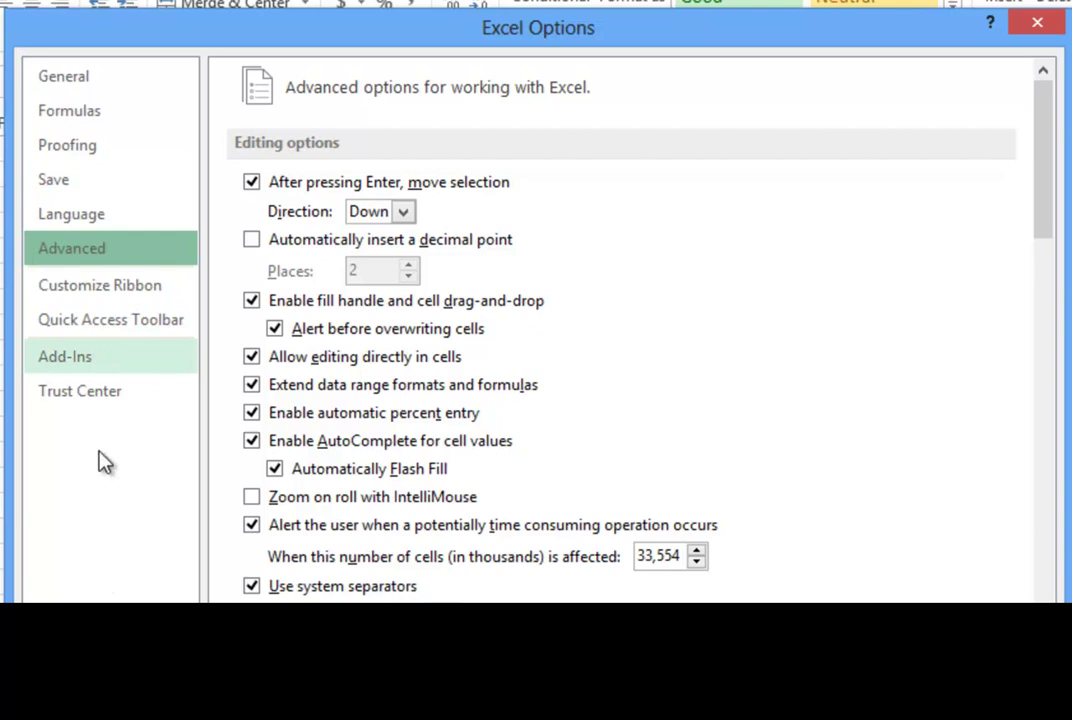
pyautogui.click(108, 405)
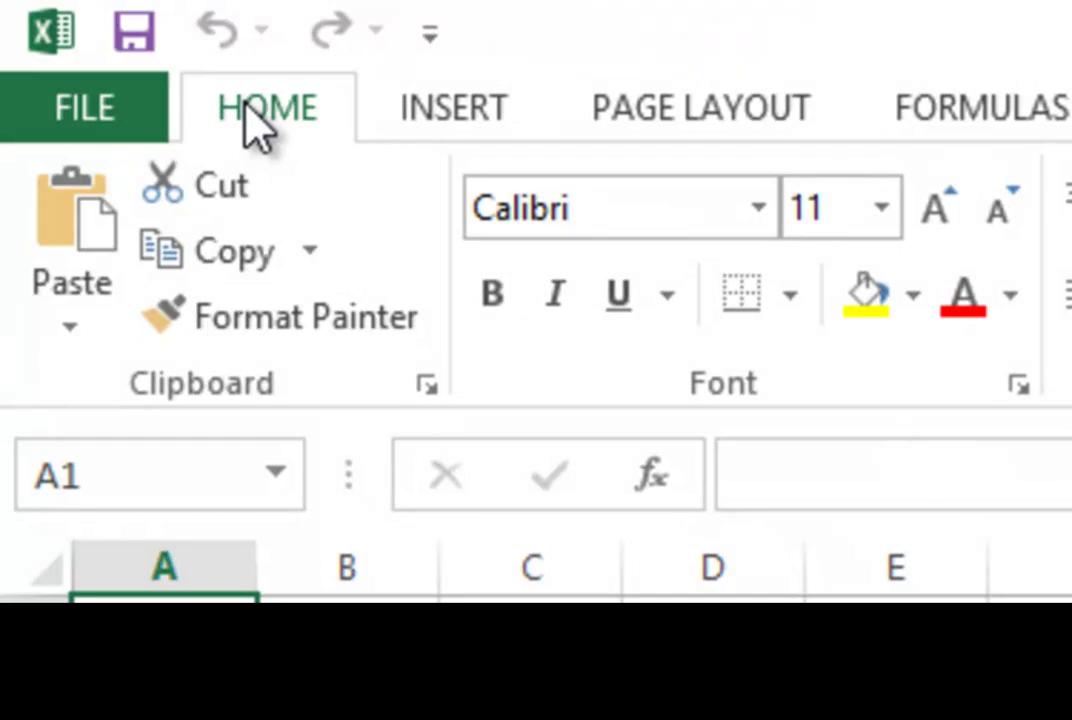
# Step: Look over the Insert and Page Layout tabs, ending on the Formulas tab's Function Library
pyautogui.click(463, 105)
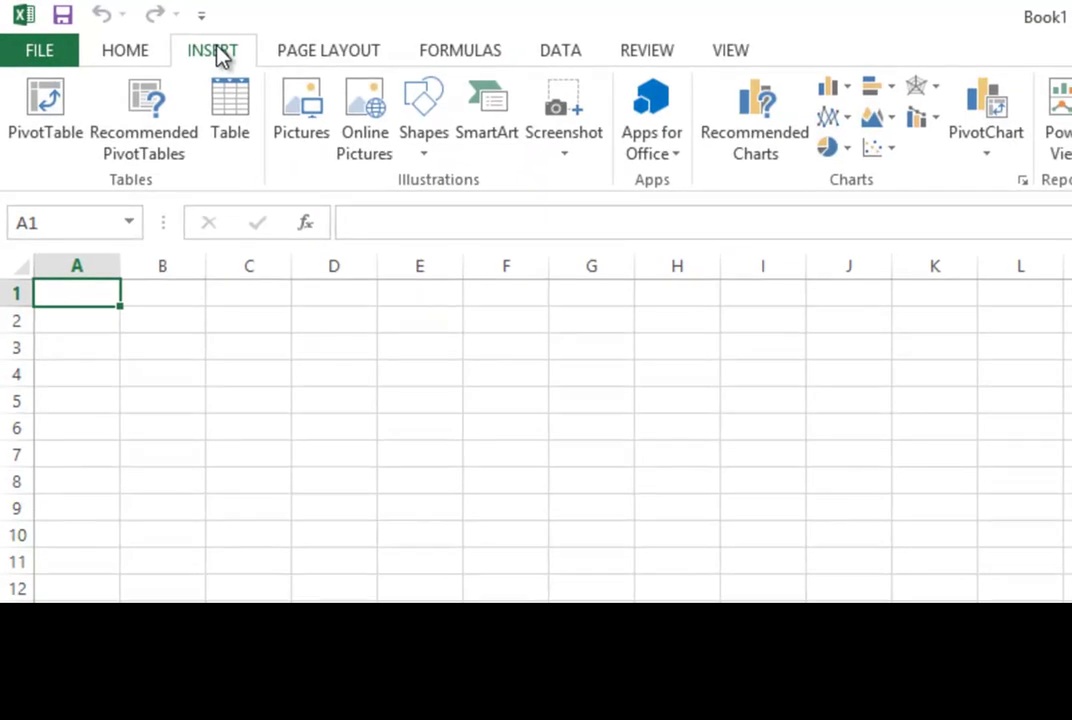
pyautogui.click(302, 51)
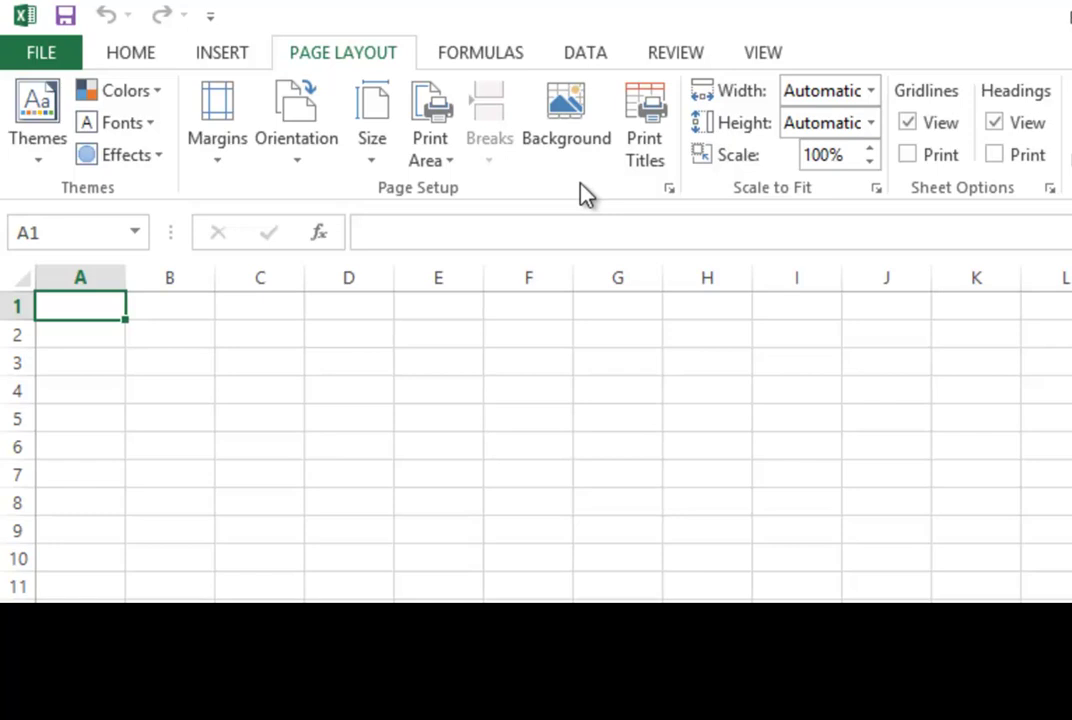
pyautogui.click(484, 55)
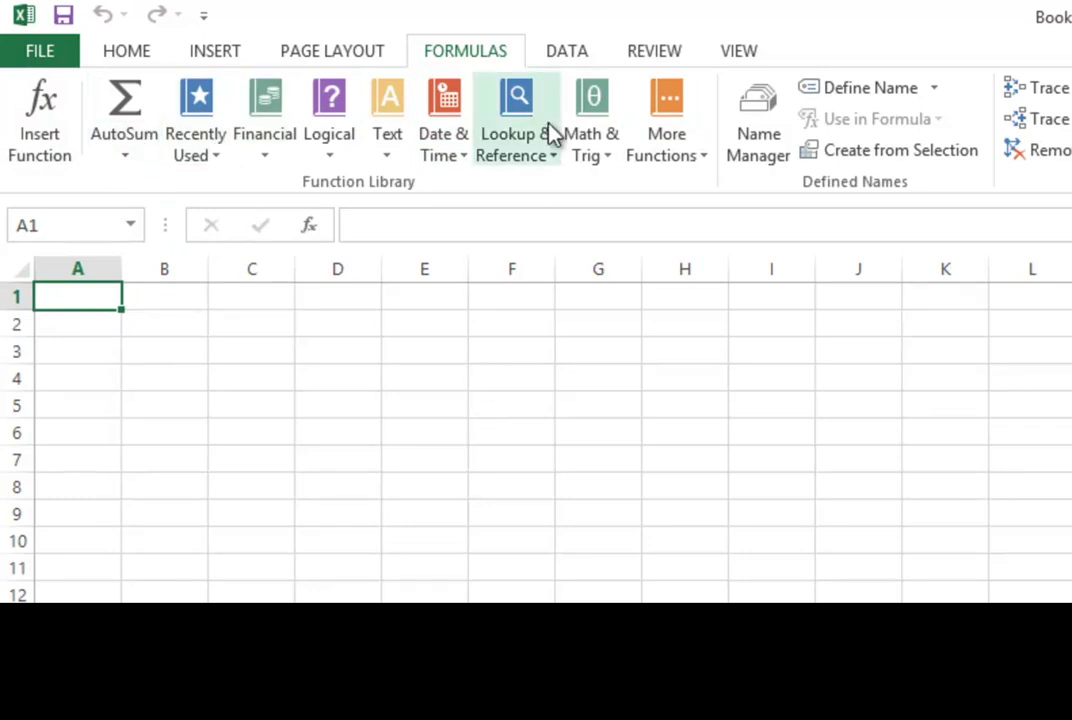
# Step: Look over the Data and Review tabs, ending on the View tab's view and zoom commands
pyautogui.click(500, 135)
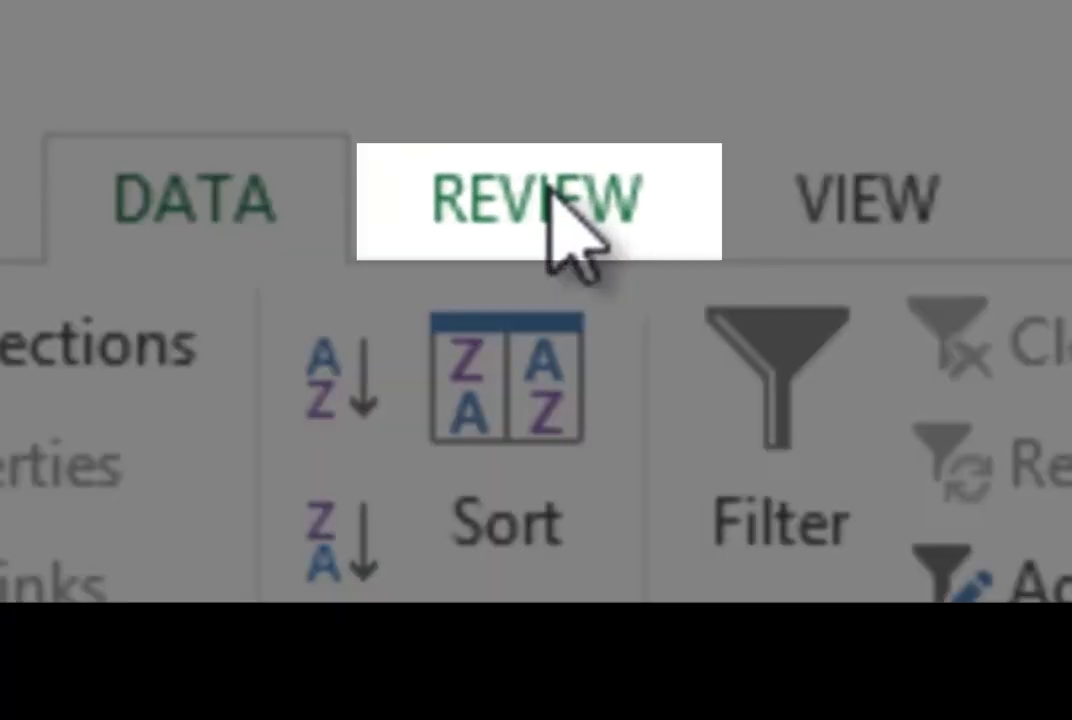
pyautogui.click(575, 245)
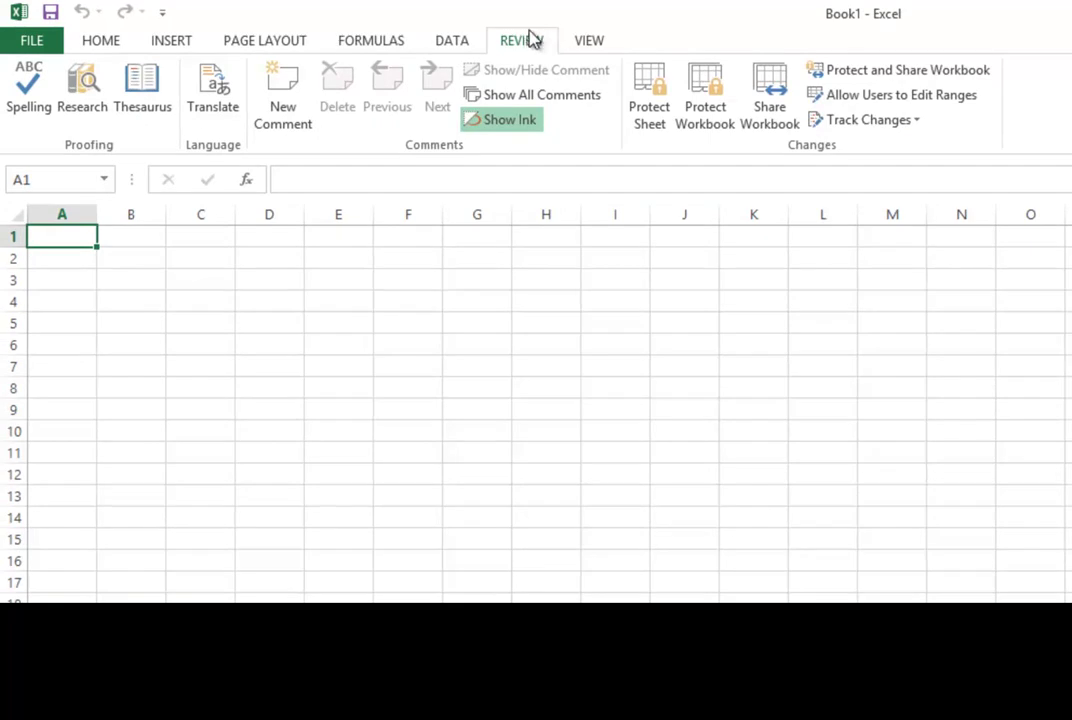
pyautogui.click(583, 40)
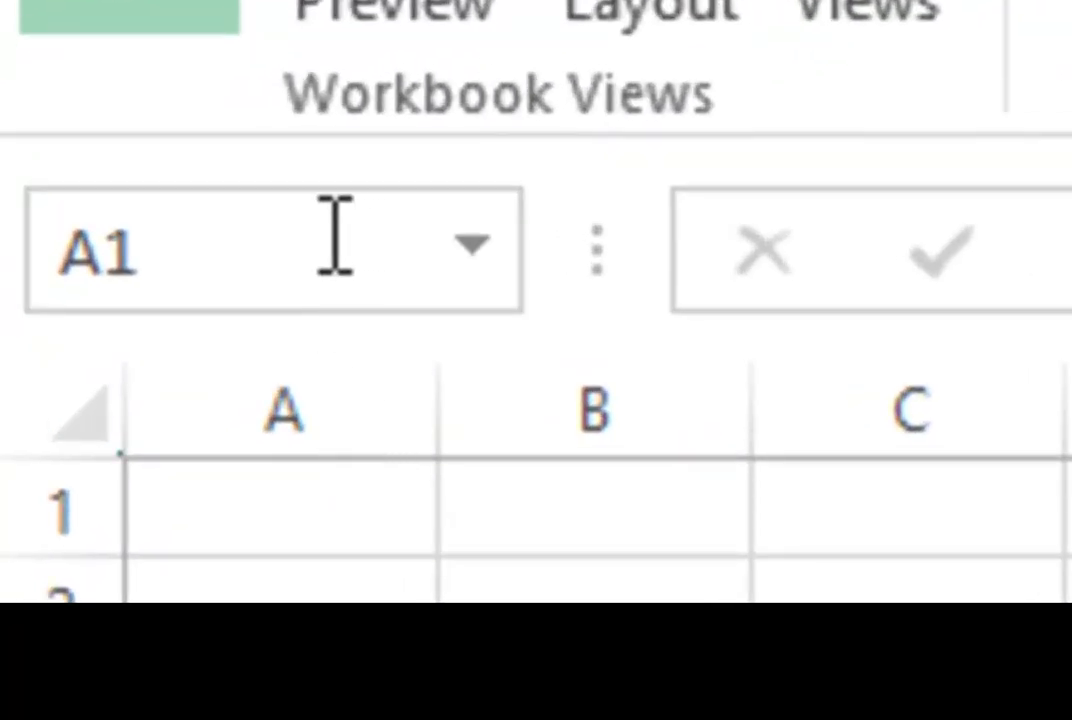
# Step: Select cell A1, then make H5 the active cell
pyautogui.click(265, 518)
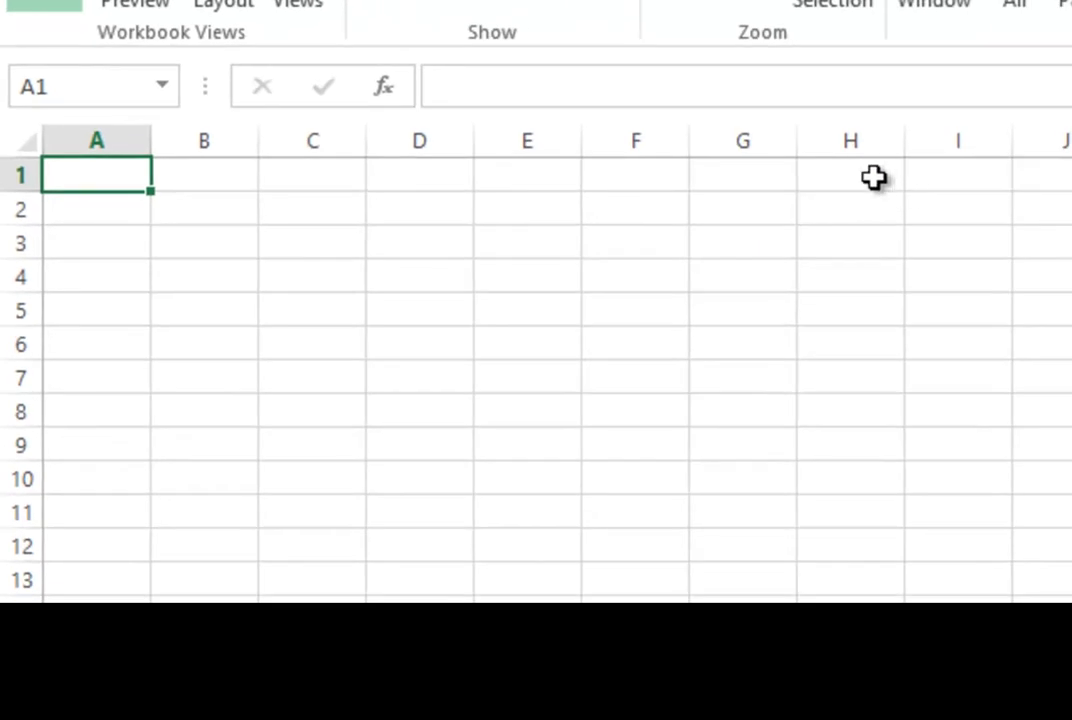
pyautogui.click(848, 318)
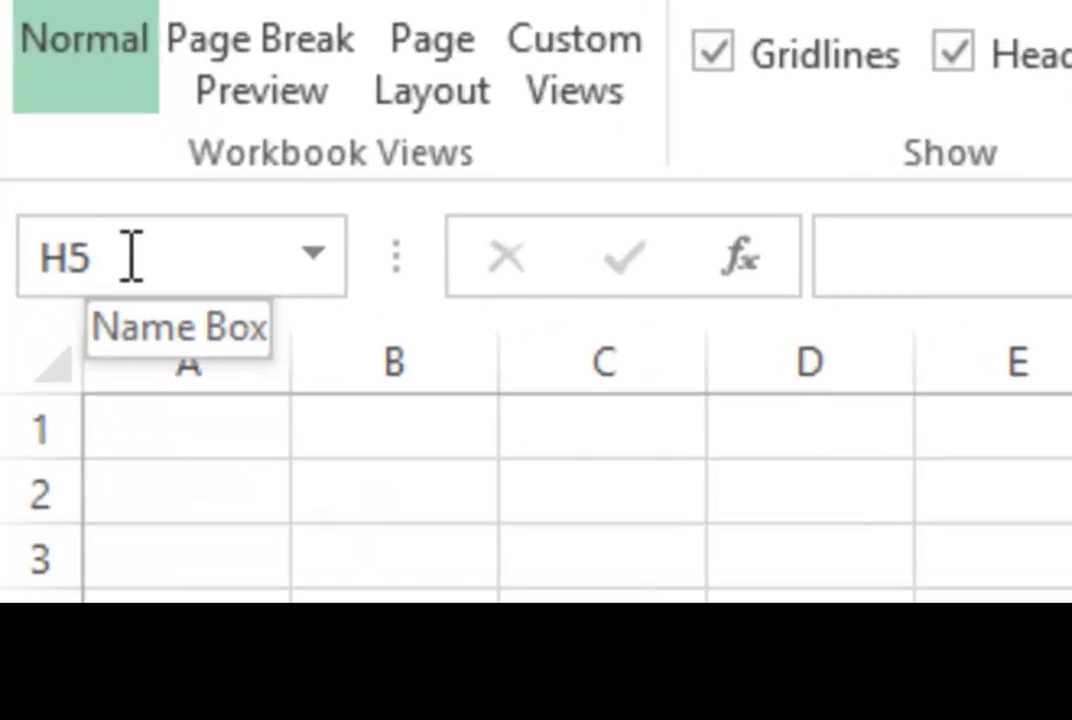
# Step: Jump to cell AC25 through the Name Box, then return to A1 with Ctrl+Home
pyautogui.click(133, 258)
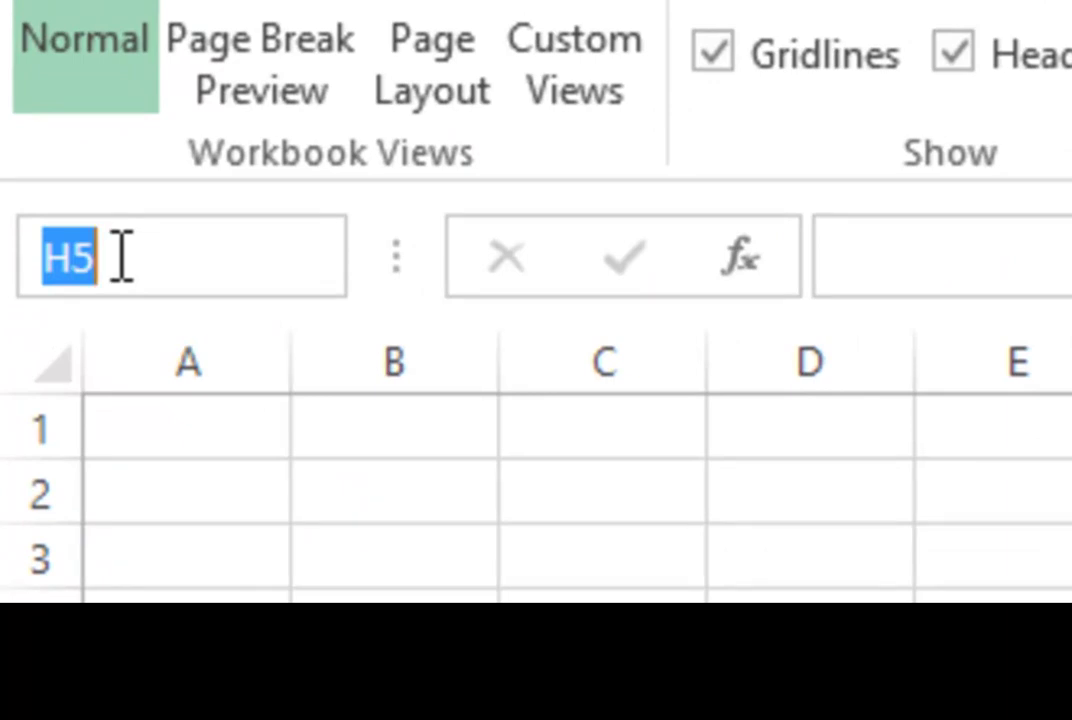
pyautogui.write('ac')
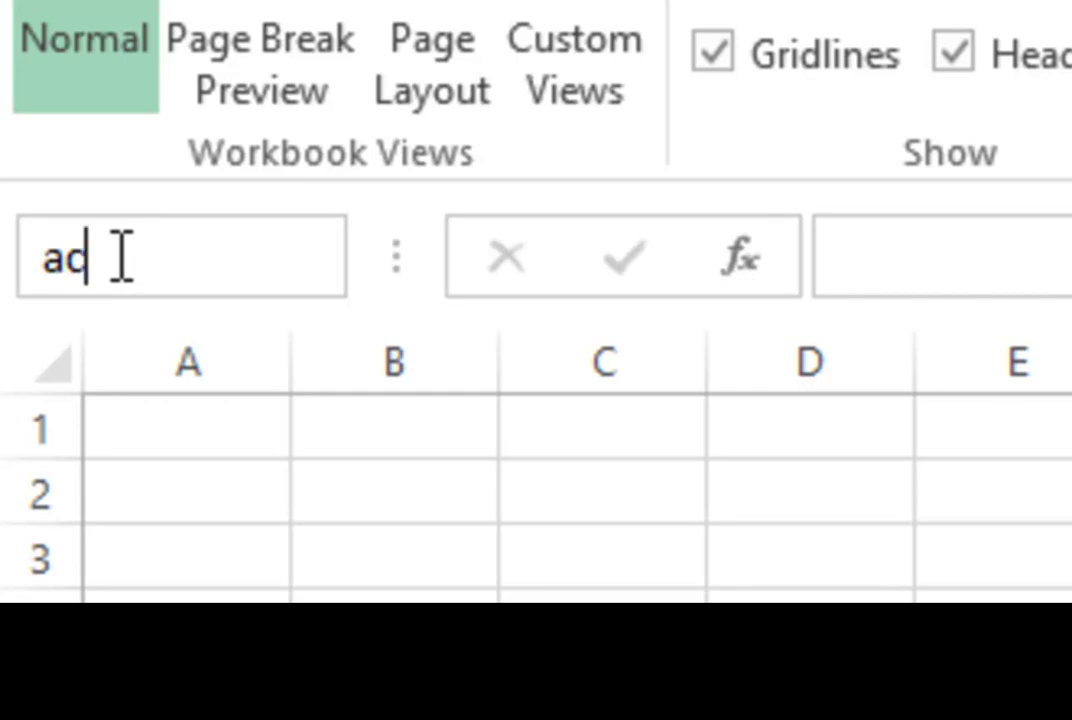
pyautogui.write('25')
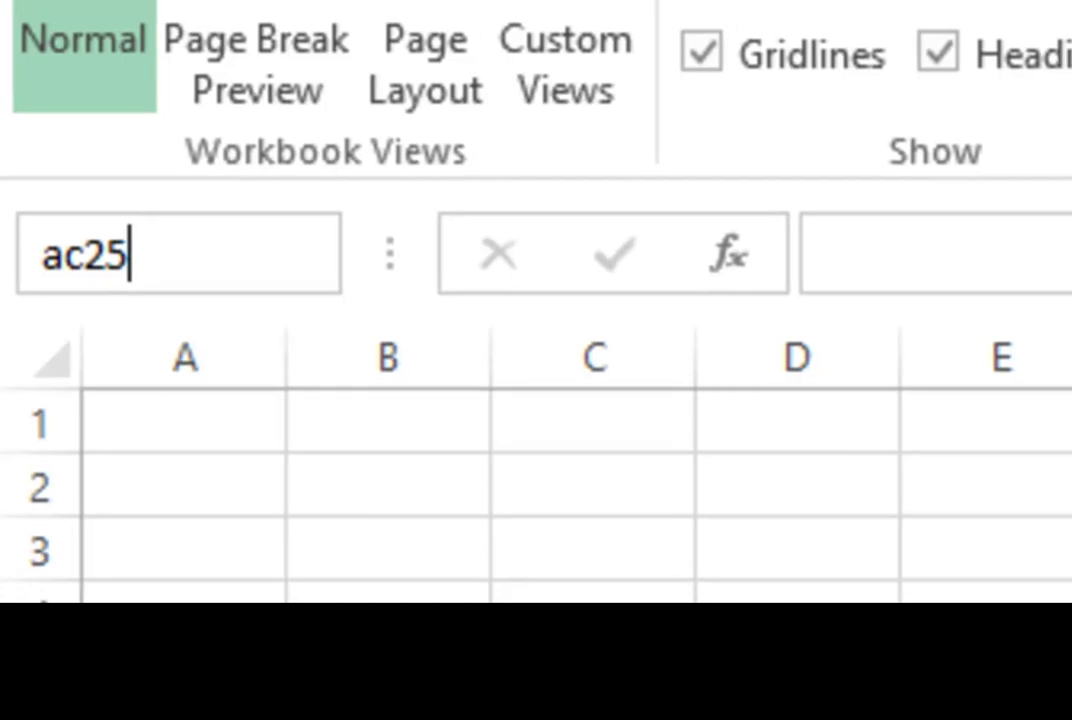
pyautogui.press('Return')
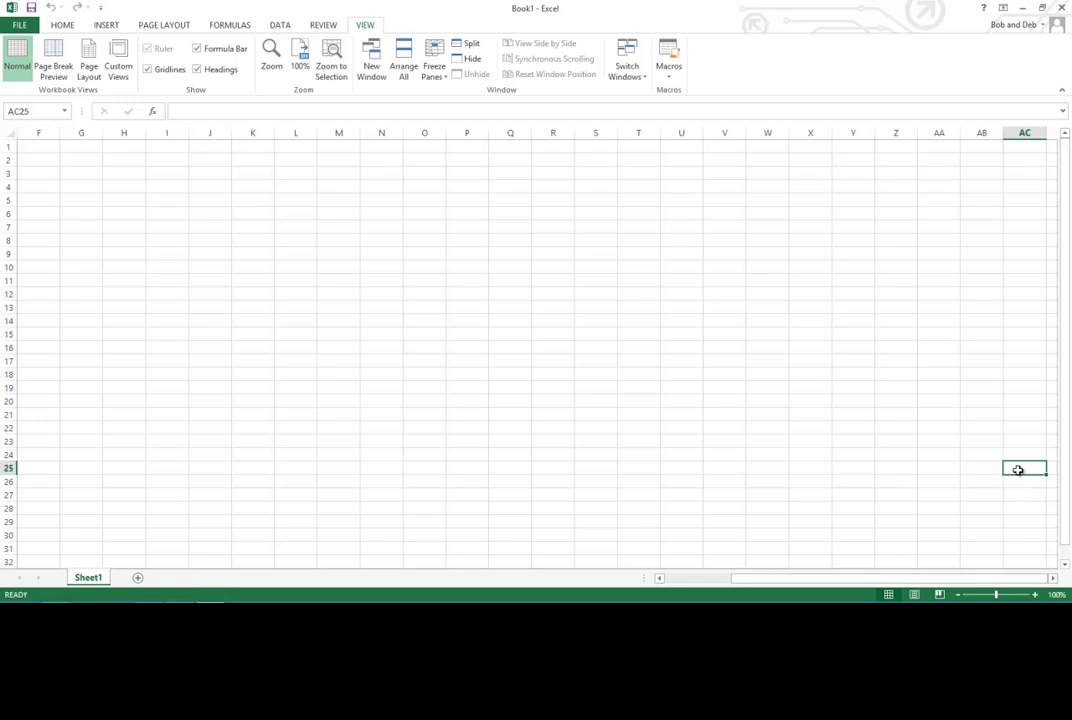
pyautogui.hotkey('ctrl', 'Home')
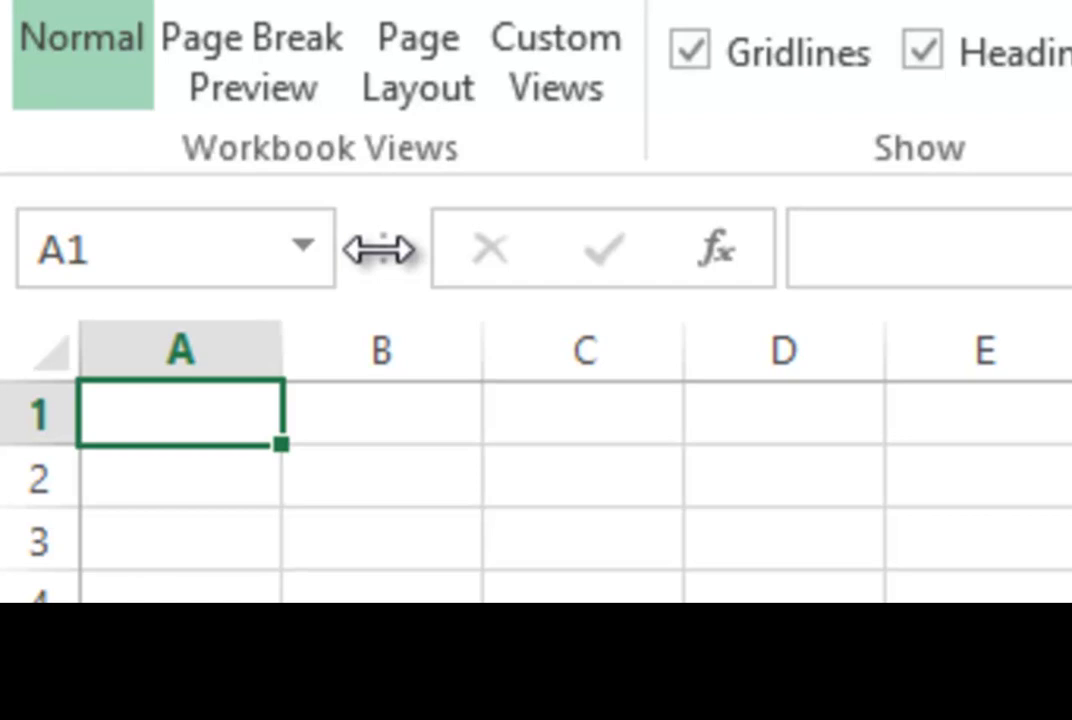
pyautogui.moveTo(380, 249); pyautogui.dragTo(1070, 245)
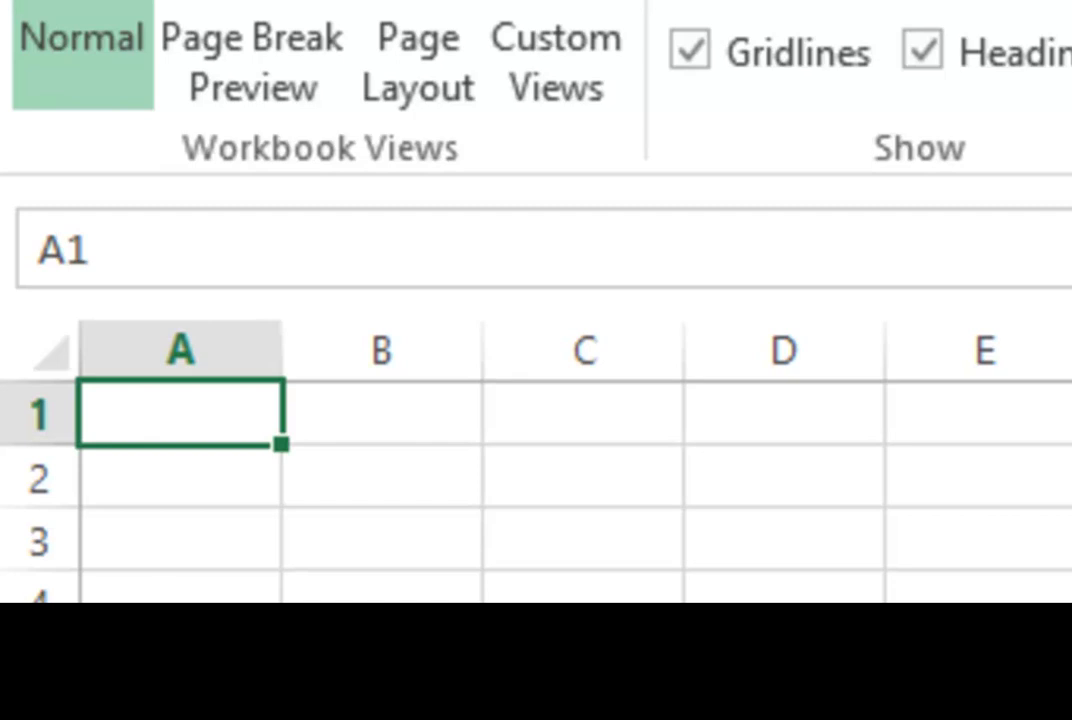
pyautogui.moveTo(1068, 255); pyautogui.dragTo(383, 250)
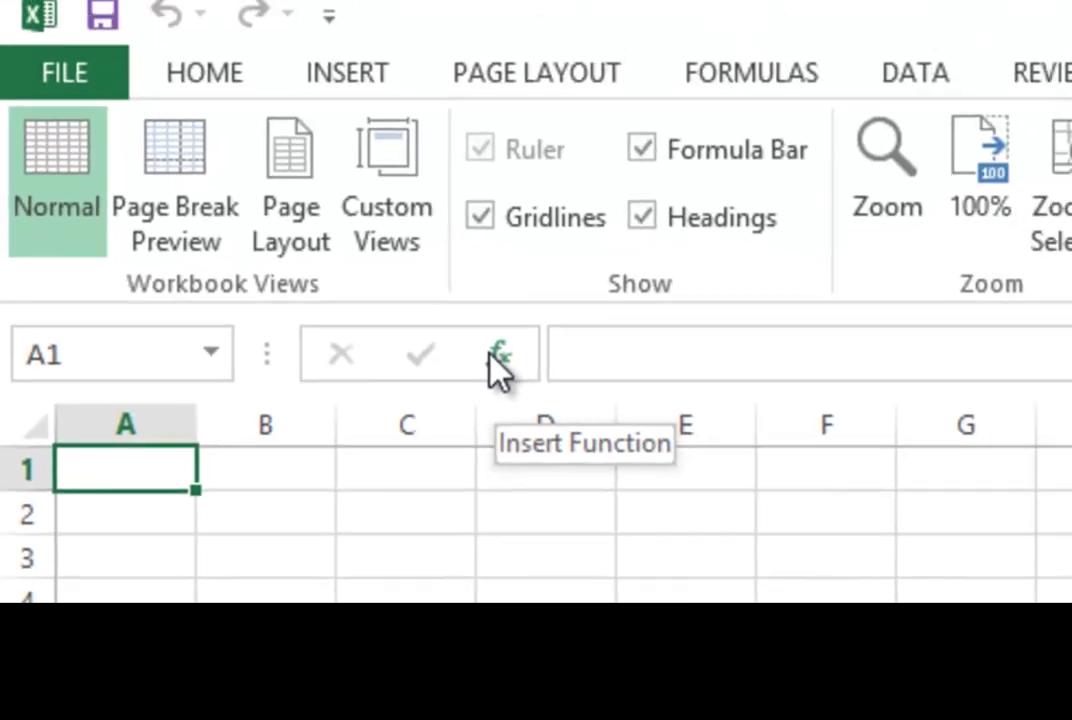
# Step: Switch to the Formulas tab and start editing cell A1 in the formula bar
pyautogui.click(718, 78)
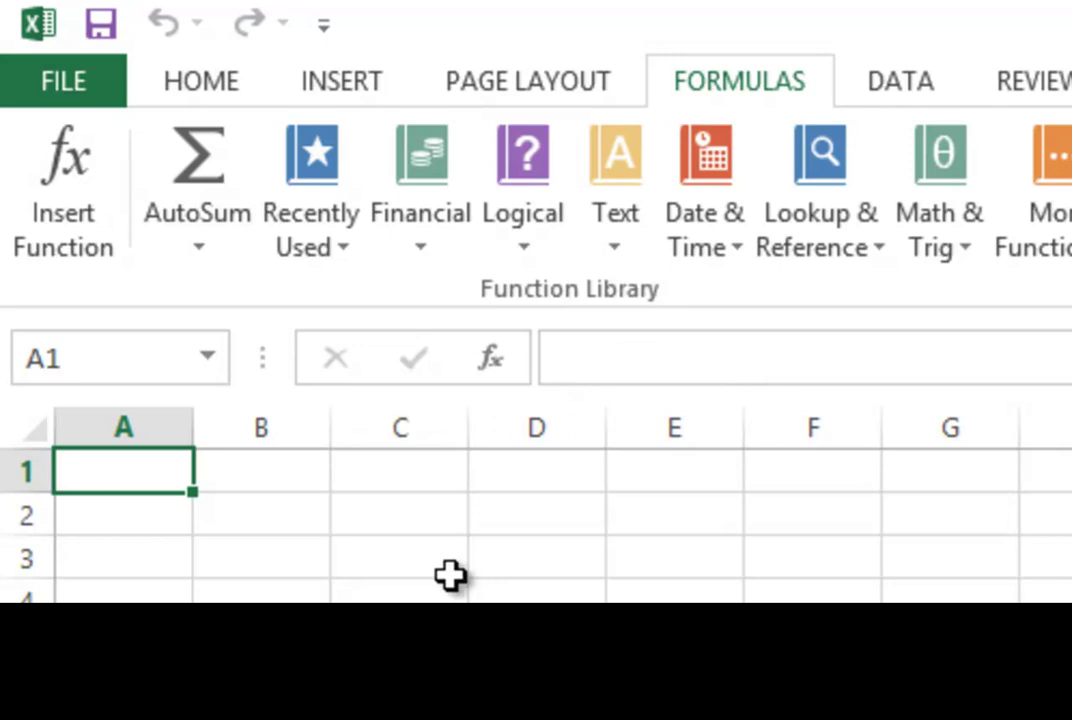
pyautogui.click(642, 370)
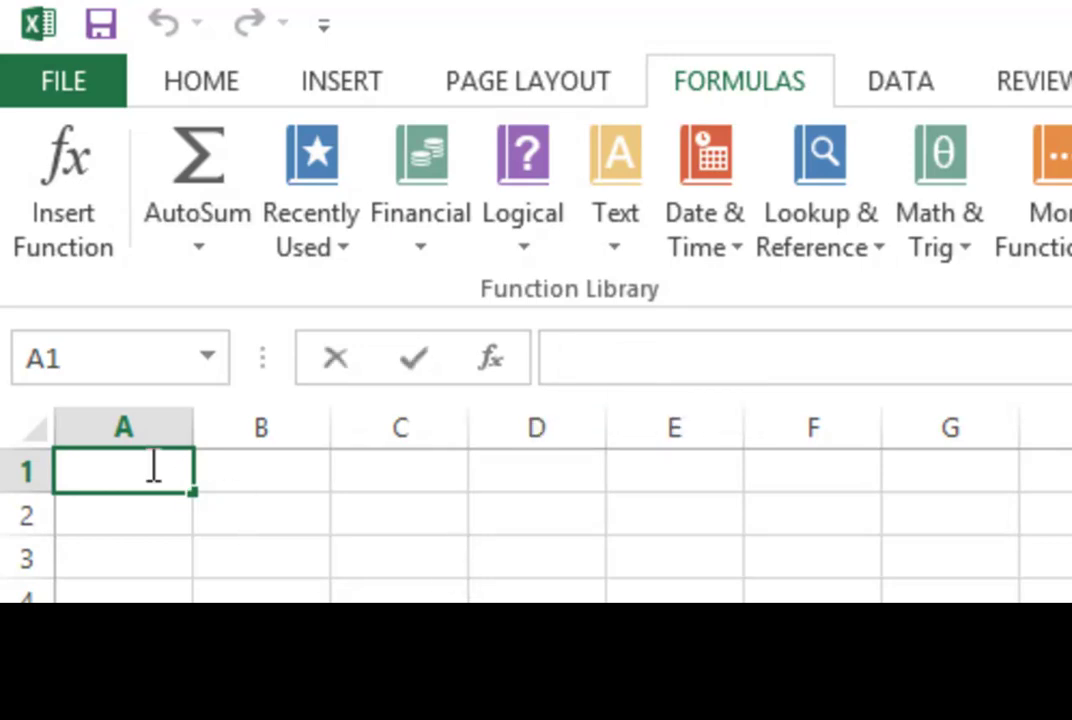
# Step: Enter the first name in cell A1 and move right
pyautogui.click(252, 470)
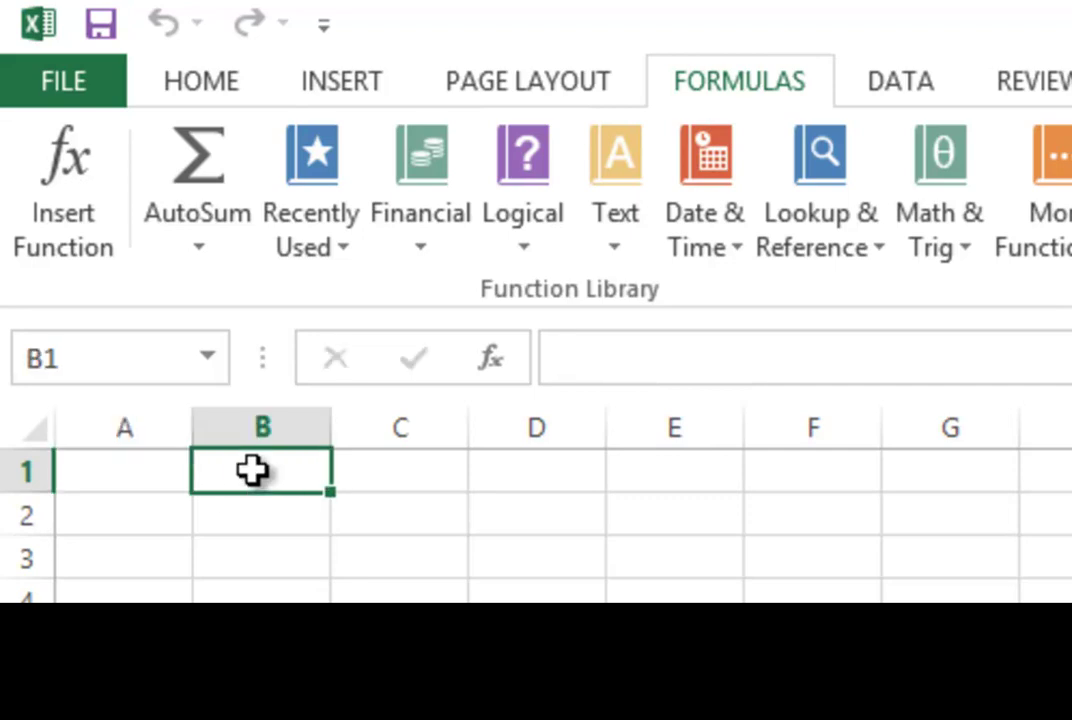
pyautogui.click(414, 472)
pyautogui.click(550, 467)
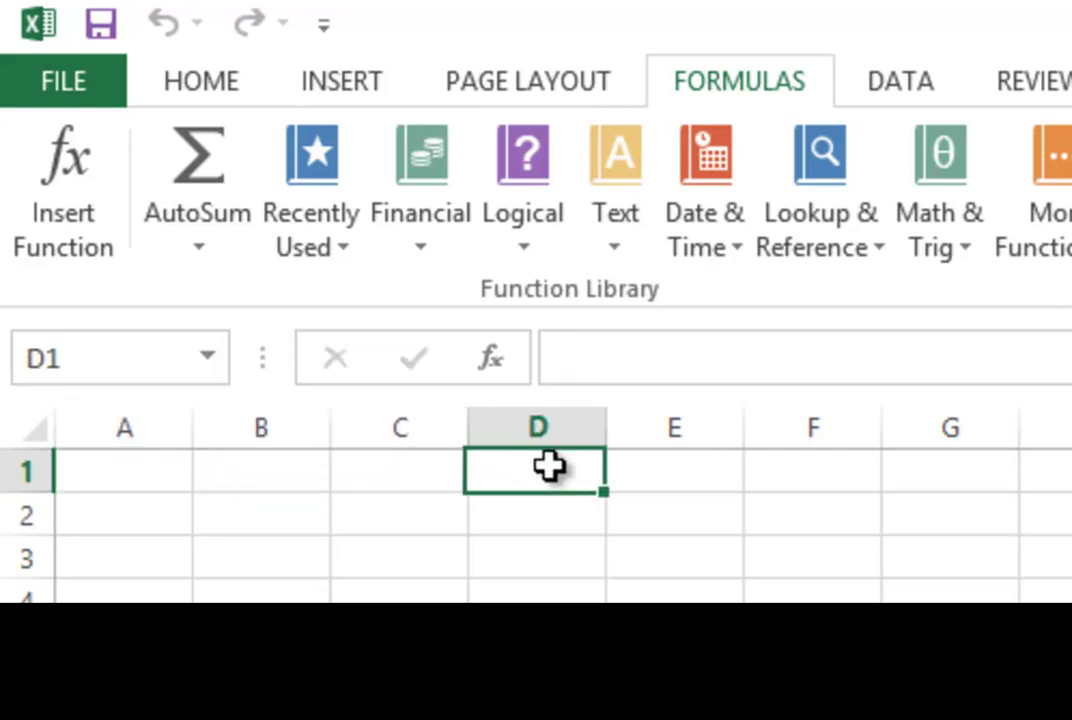
pyautogui.click(660, 471)
pyautogui.click(124, 474)
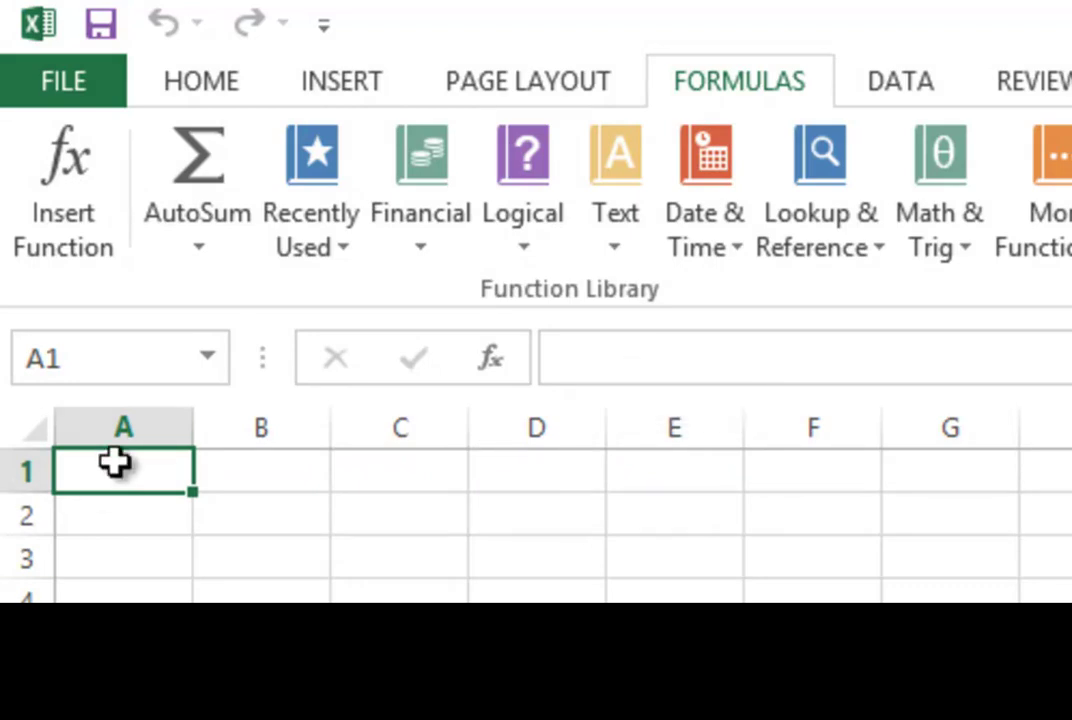
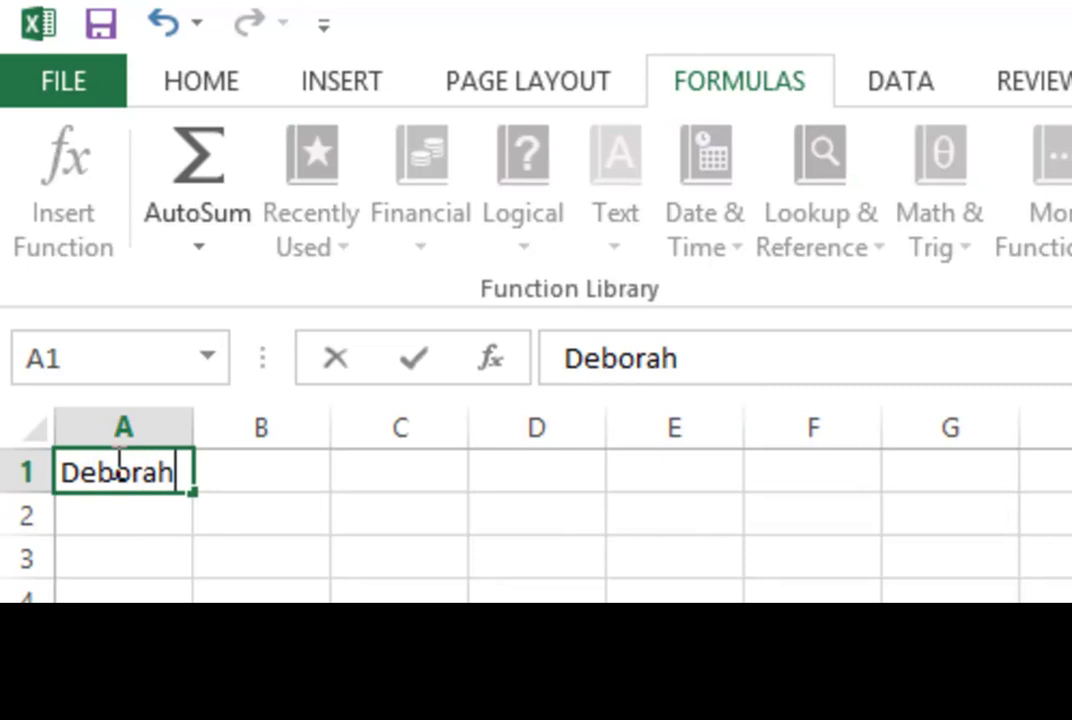
pyautogui.press('Tab')
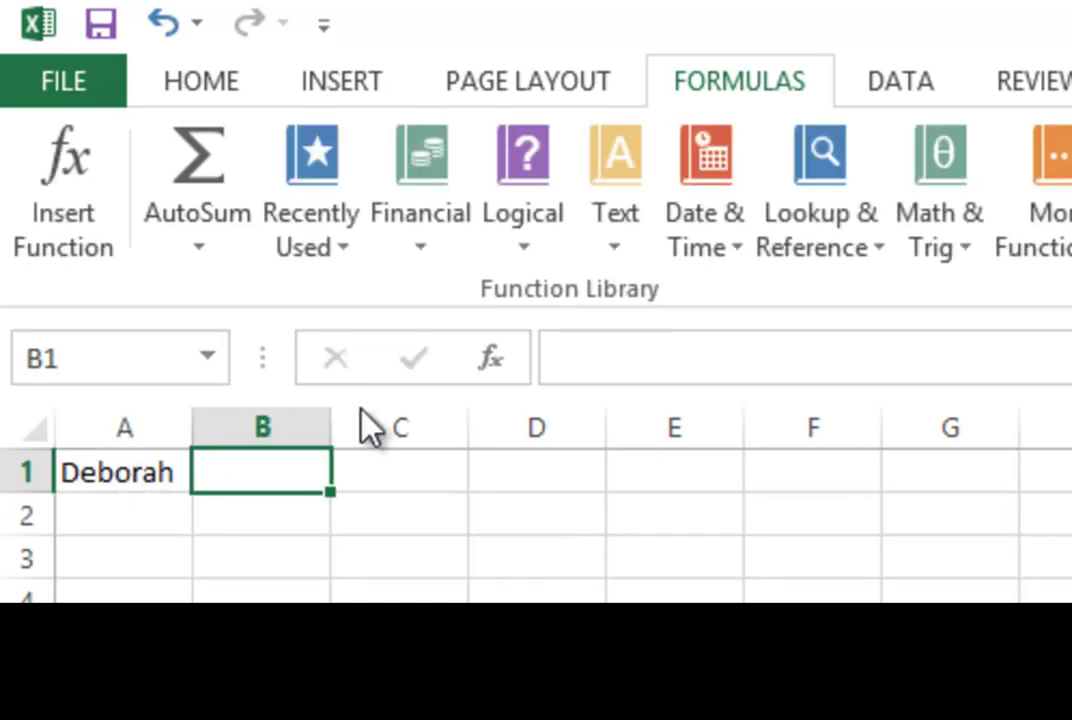
# Step: Enter the surname in cell B1 and confirm it
pyautogui.click(67, 478)
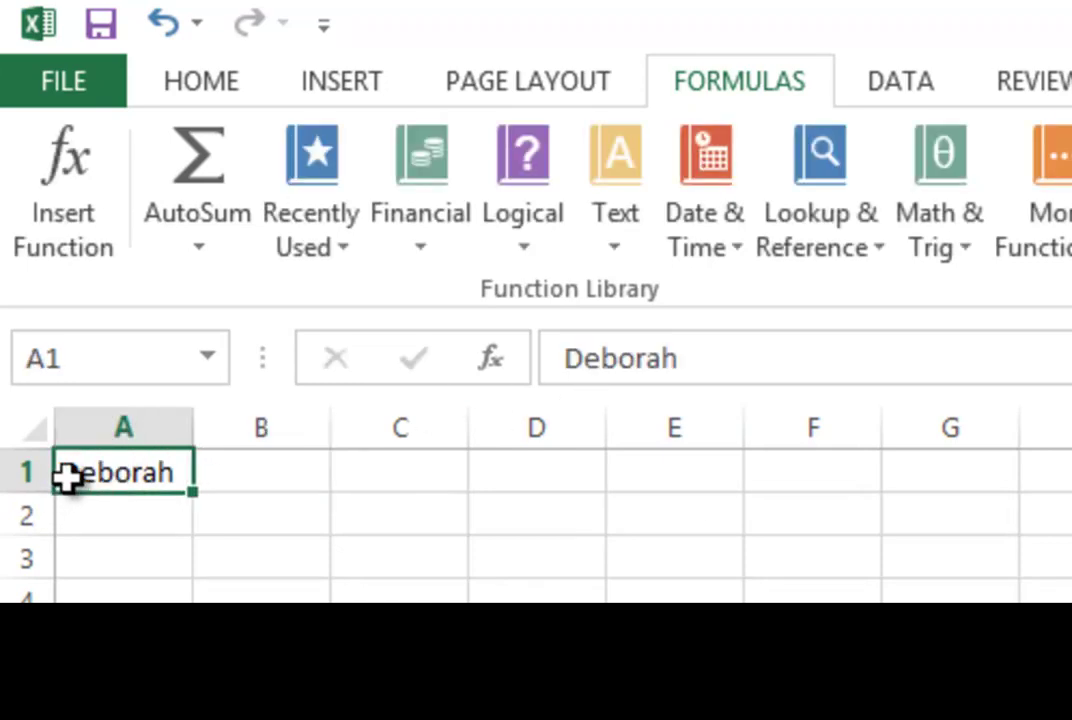
pyautogui.click(223, 476)
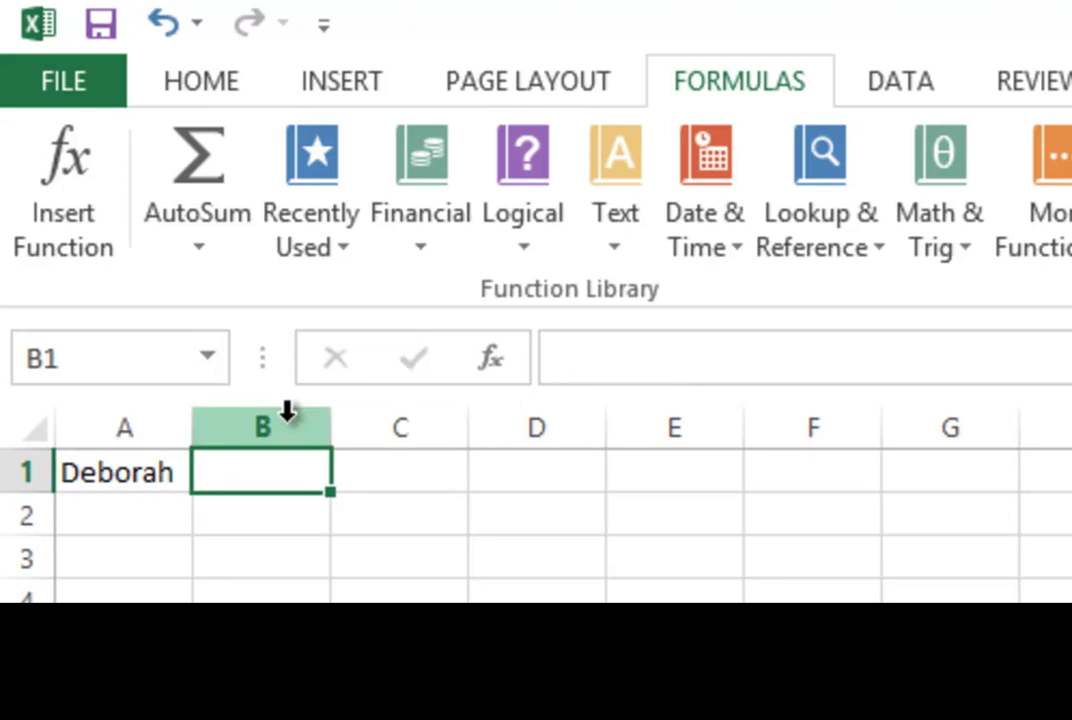
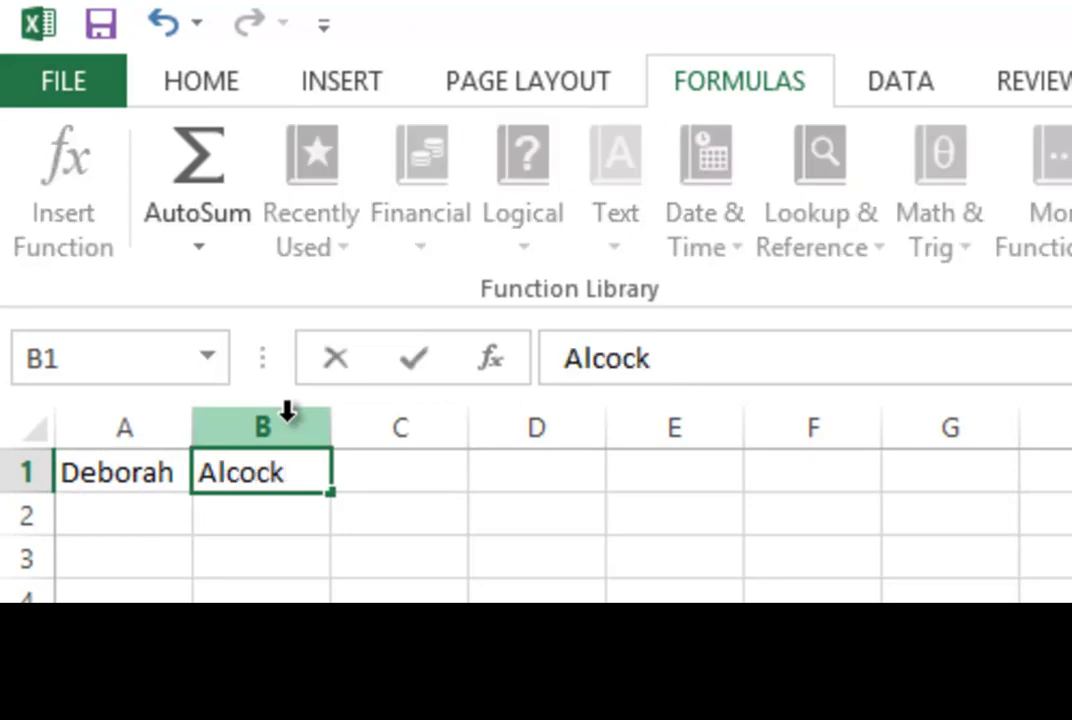
pyautogui.click(411, 365)
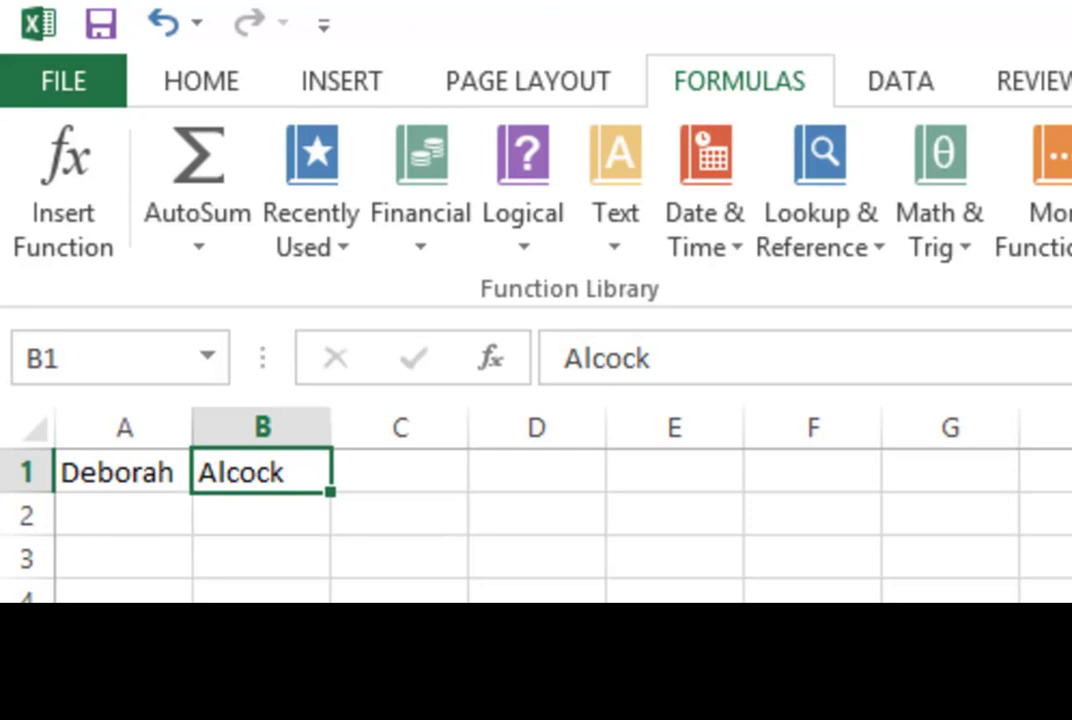
# Step: Enter 127.3 in cell C1 and confirm it with the formula bar check mark
pyautogui.click(409, 465)
pyautogui.write('127.3')
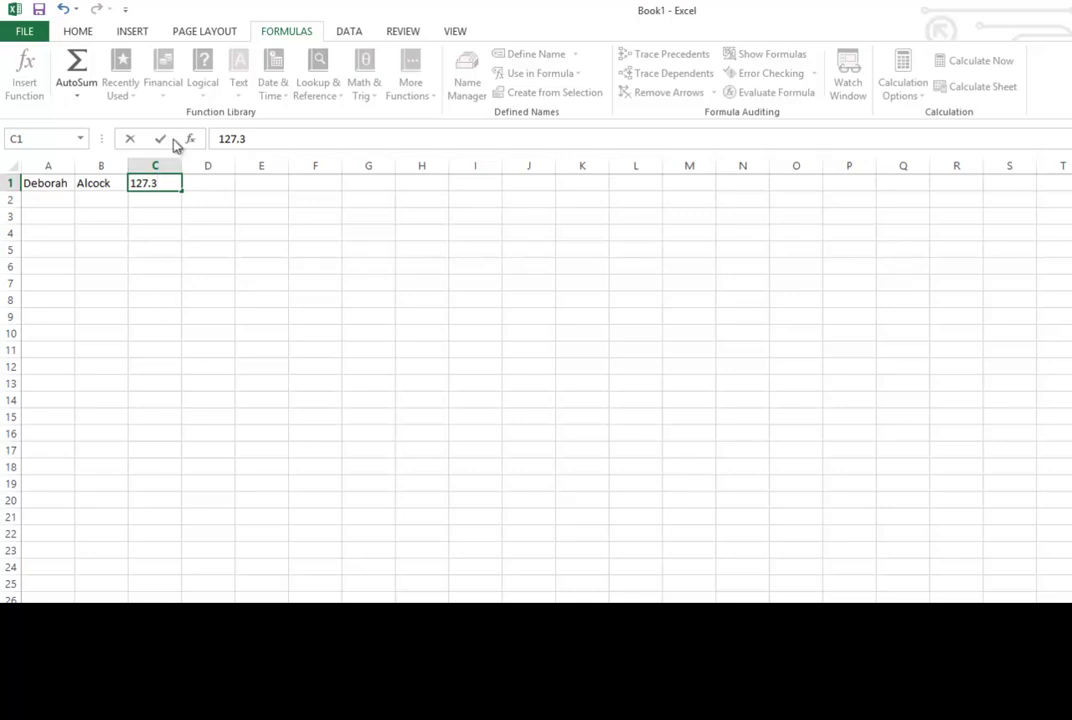
pyautogui.press('Return')
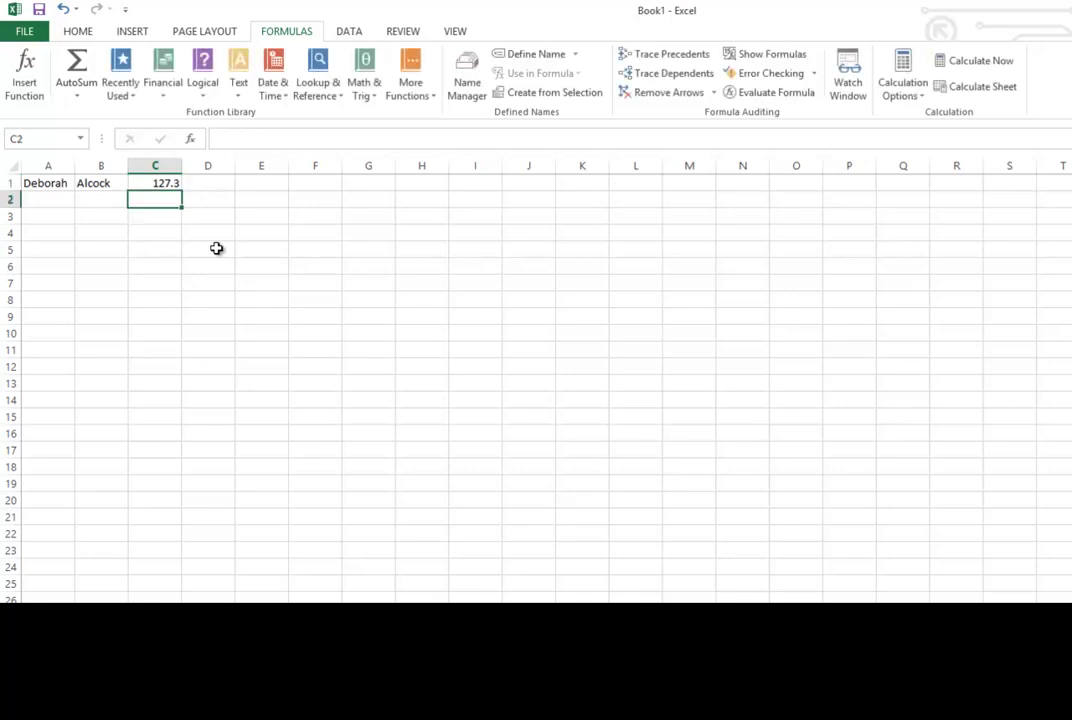
pyautogui.click(162, 180)
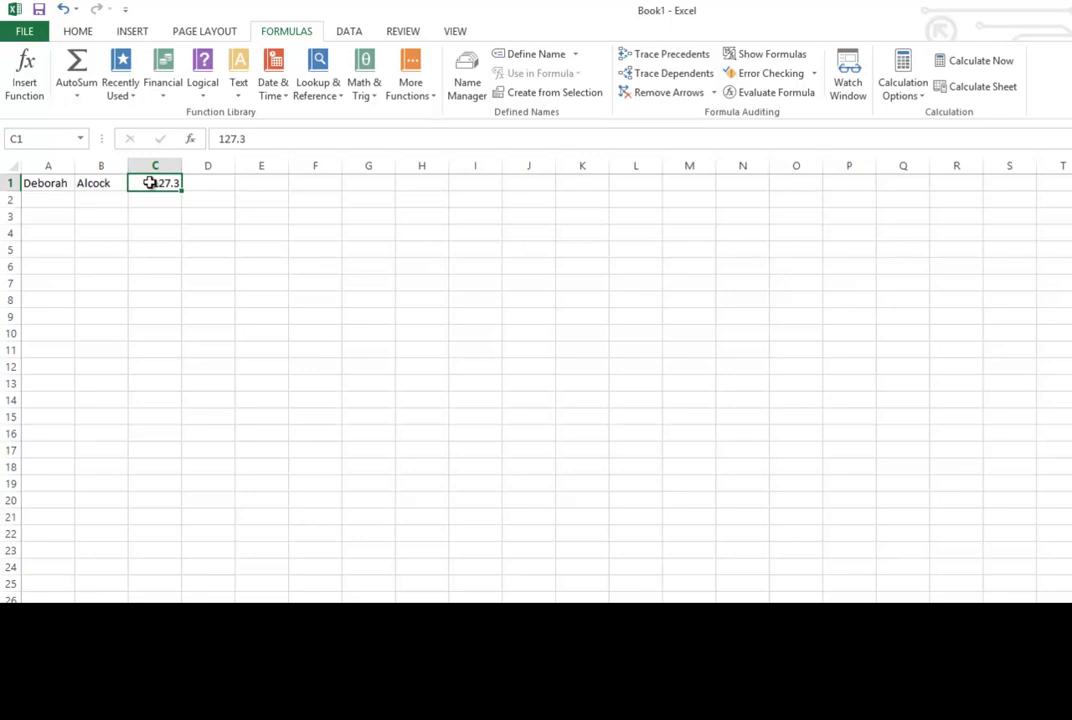
pyautogui.doubleClick(150, 182)
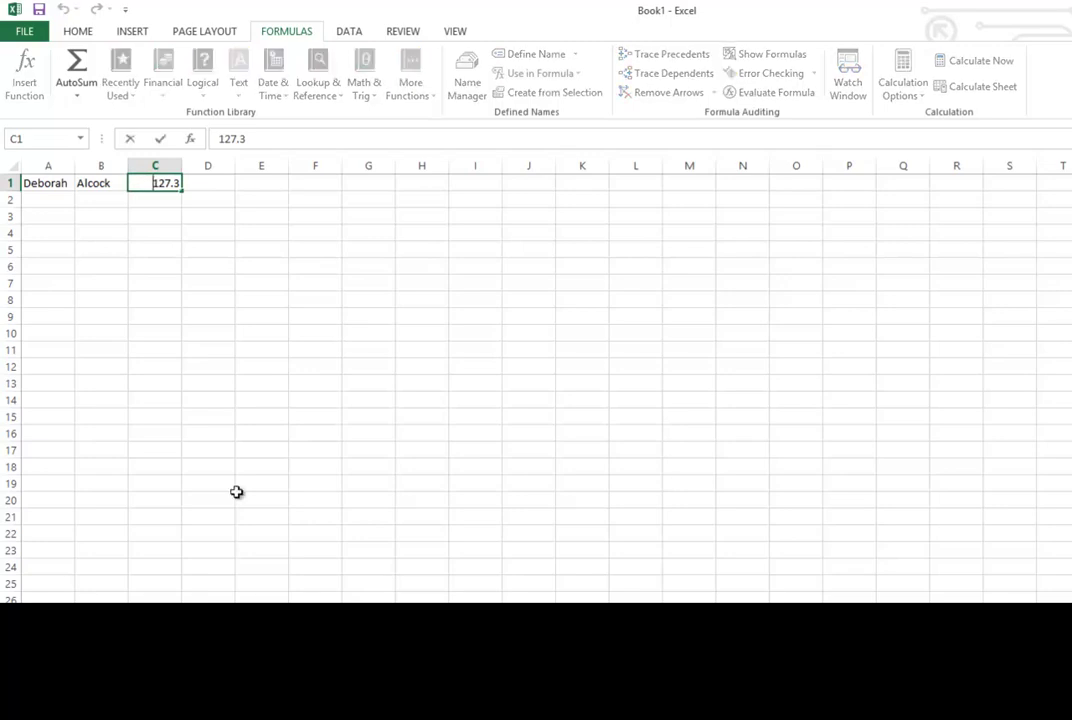
pyautogui.press('Escape')
pyautogui.press('Escape')
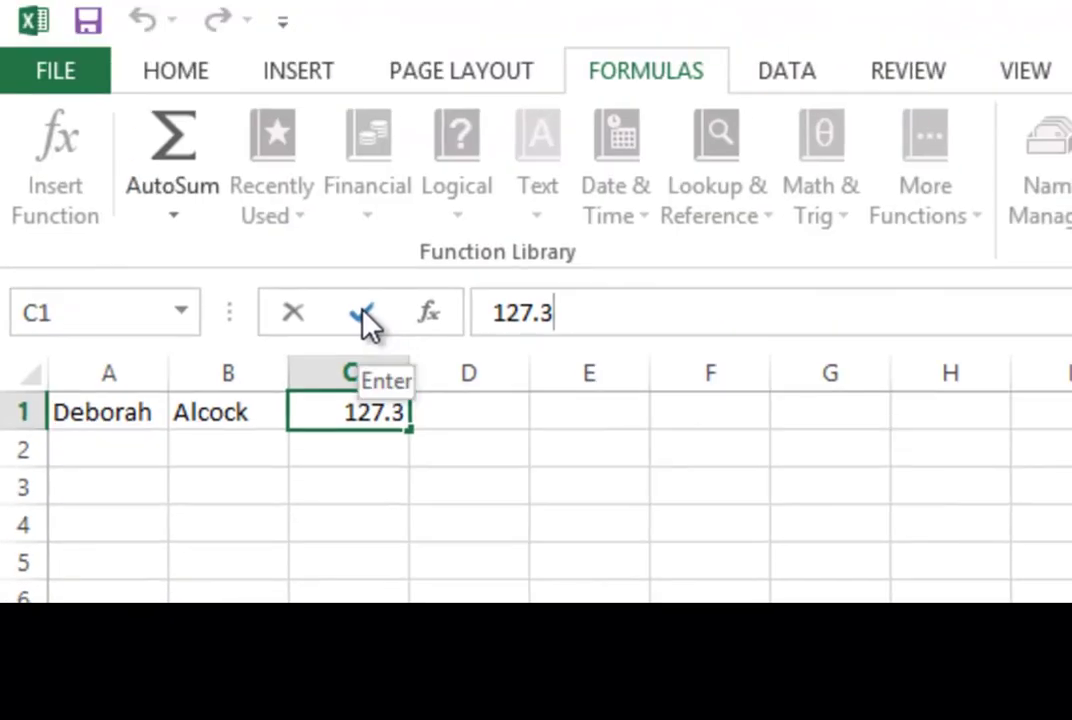
pyautogui.click(365, 320)
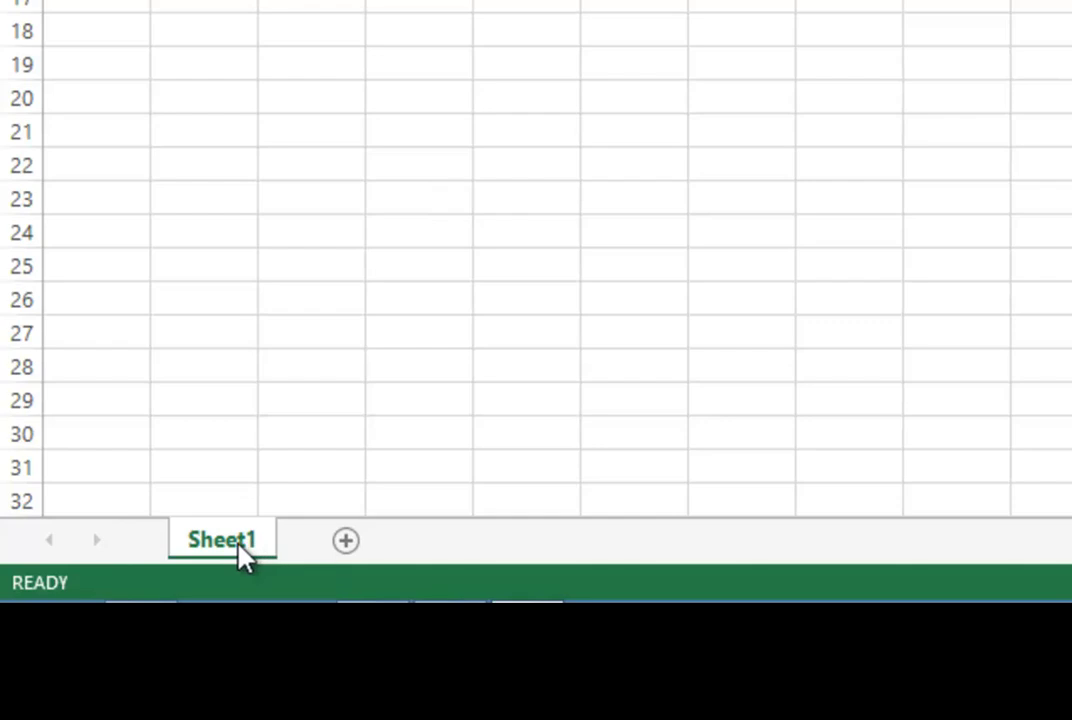
# Step: Create Sheet2, Sheet3, Sheet4 and Sheet5 after Sheet1
pyautogui.click(340, 541)
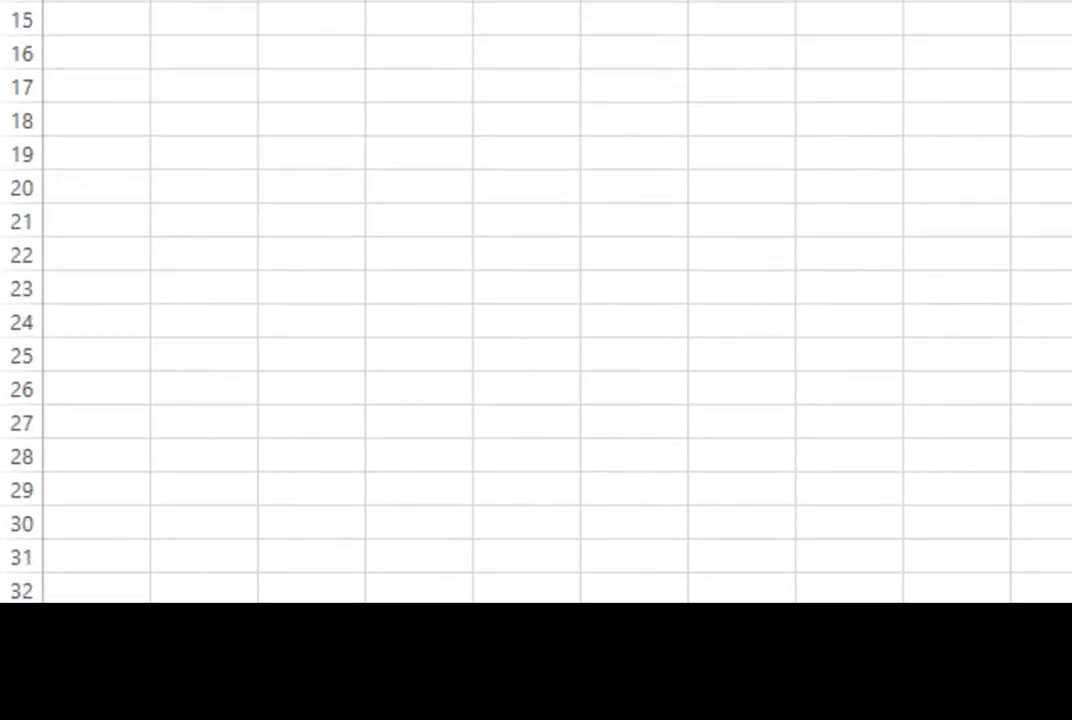
pyautogui.click(455, 541)
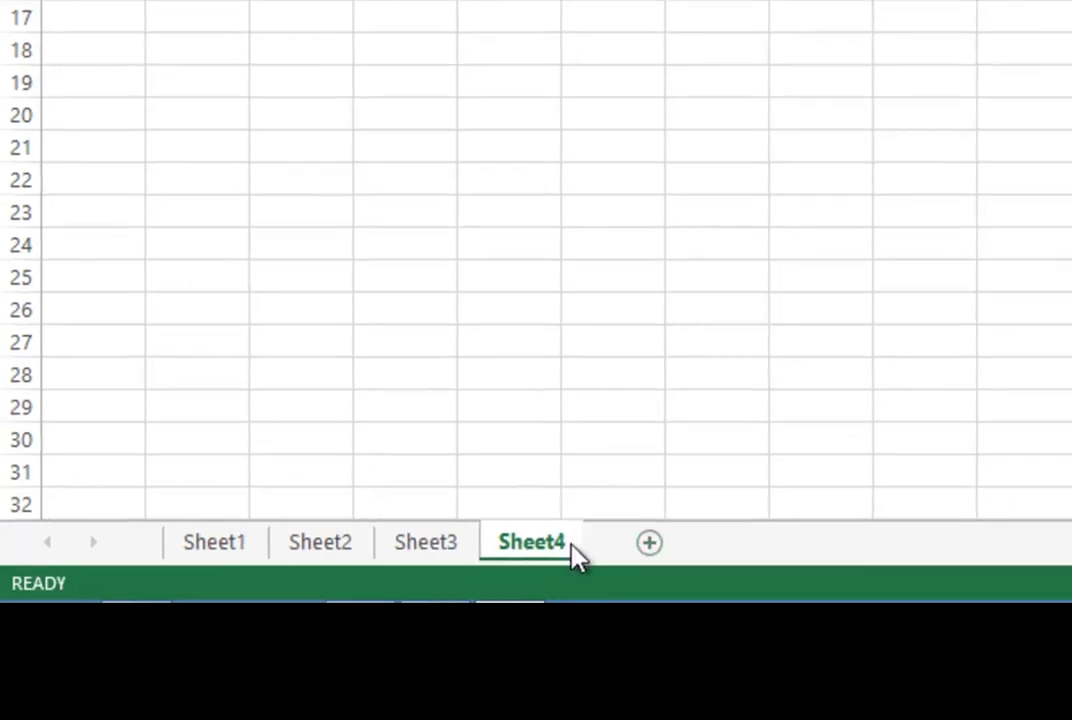
pyautogui.click(565, 541)
pyautogui.click(672, 541)
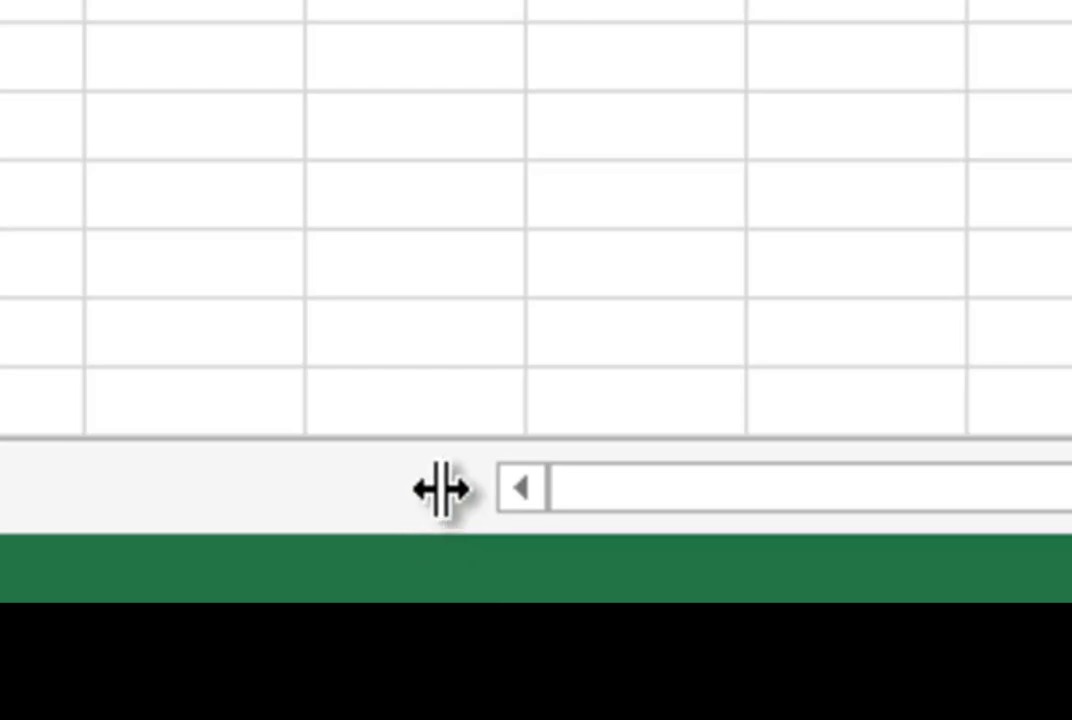
# Step: Widen the sheet tab area, step through Sheet3 to Sheet5, then back to Sheet1
pyautogui.moveTo(440, 489); pyautogui.dragTo(342, 568)
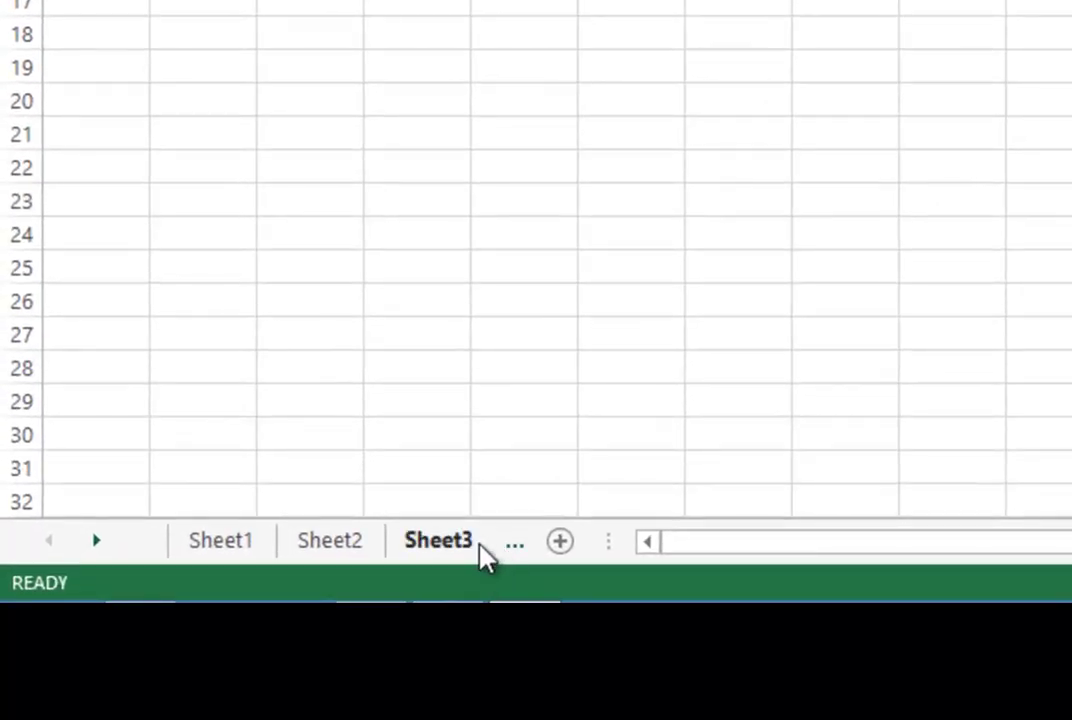
pyautogui.click(515, 548)
pyautogui.click(514, 548)
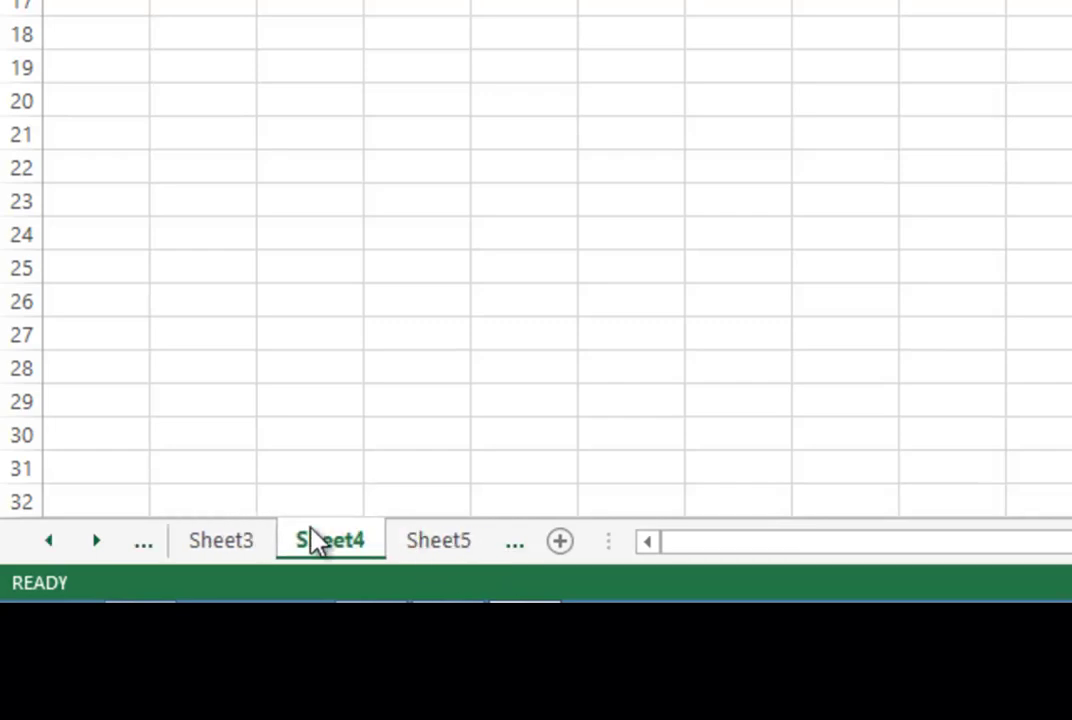
pyautogui.click(515, 548)
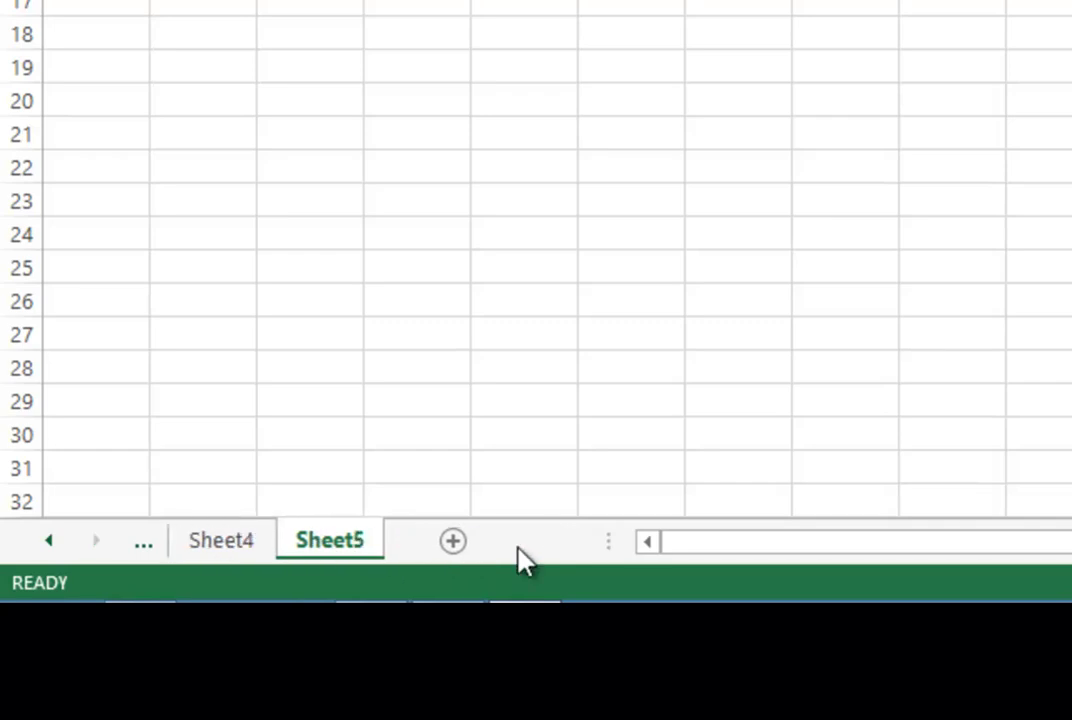
pyautogui.click(143, 545)
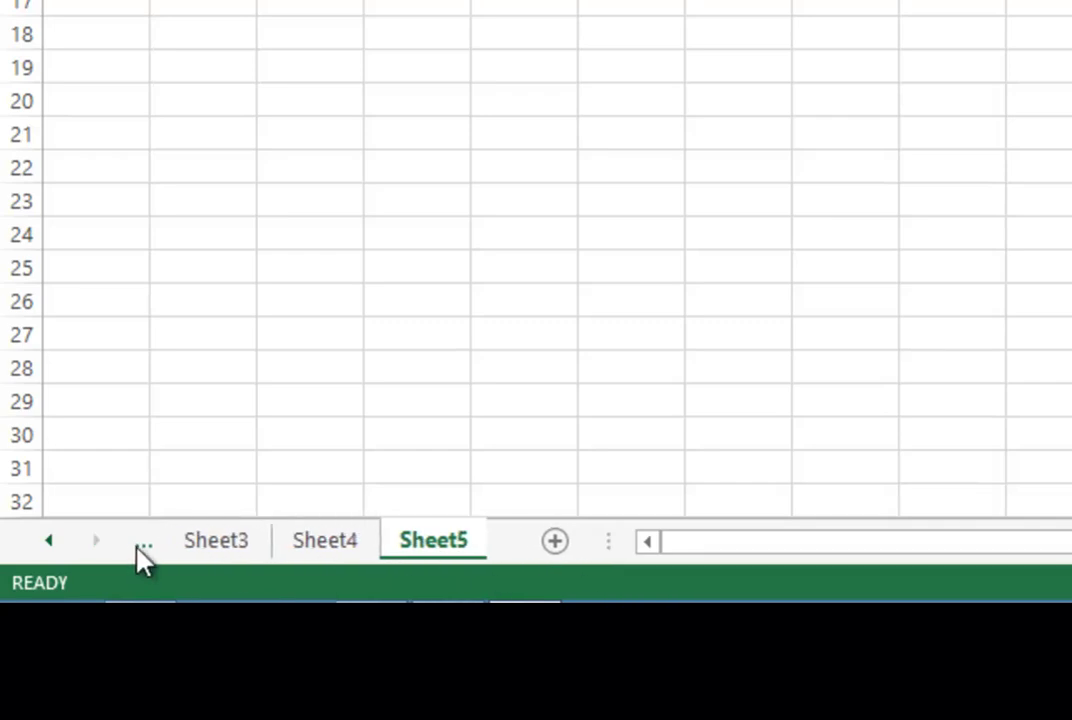
pyautogui.click(143, 545)
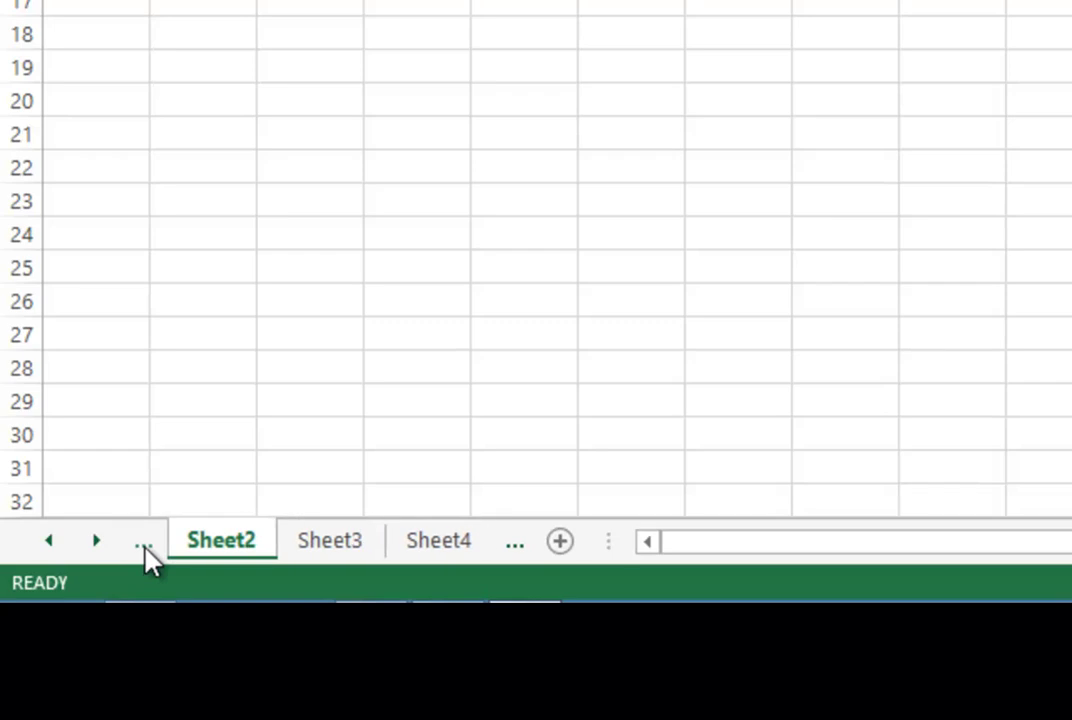
pyautogui.click(143, 545)
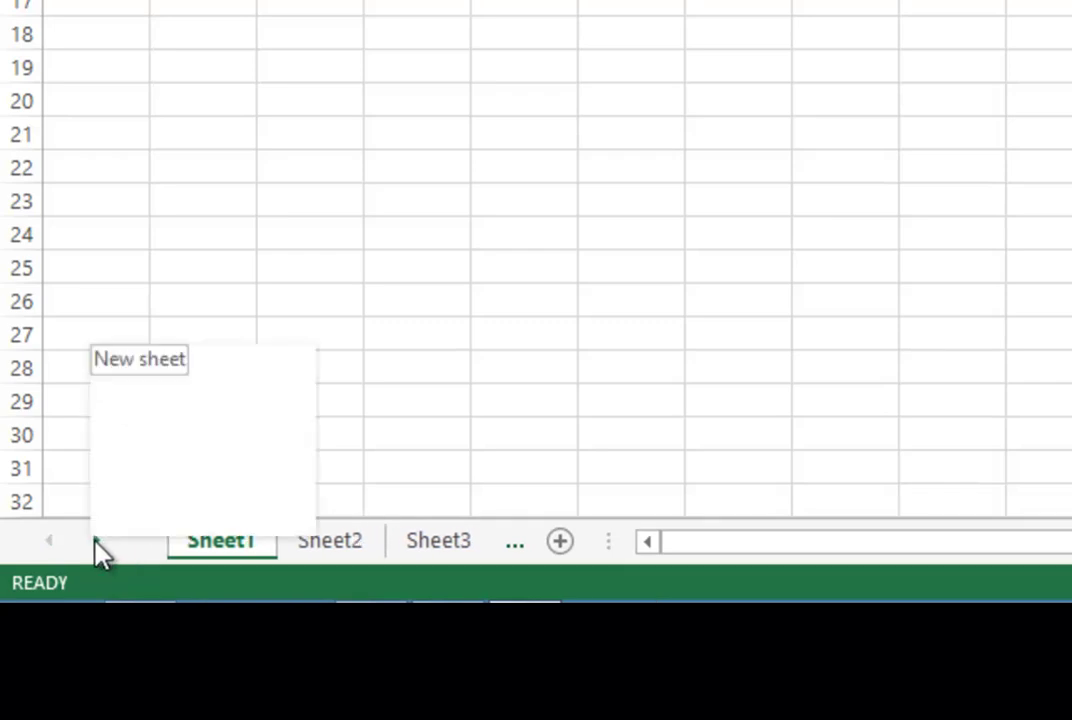
# Step: Scroll the sheet tabs to reveal the later sheets, then back to the first tabs
pyautogui.click(97, 545)
pyautogui.click(97, 545)
pyautogui.click(97, 545)
pyautogui.click(97, 545)
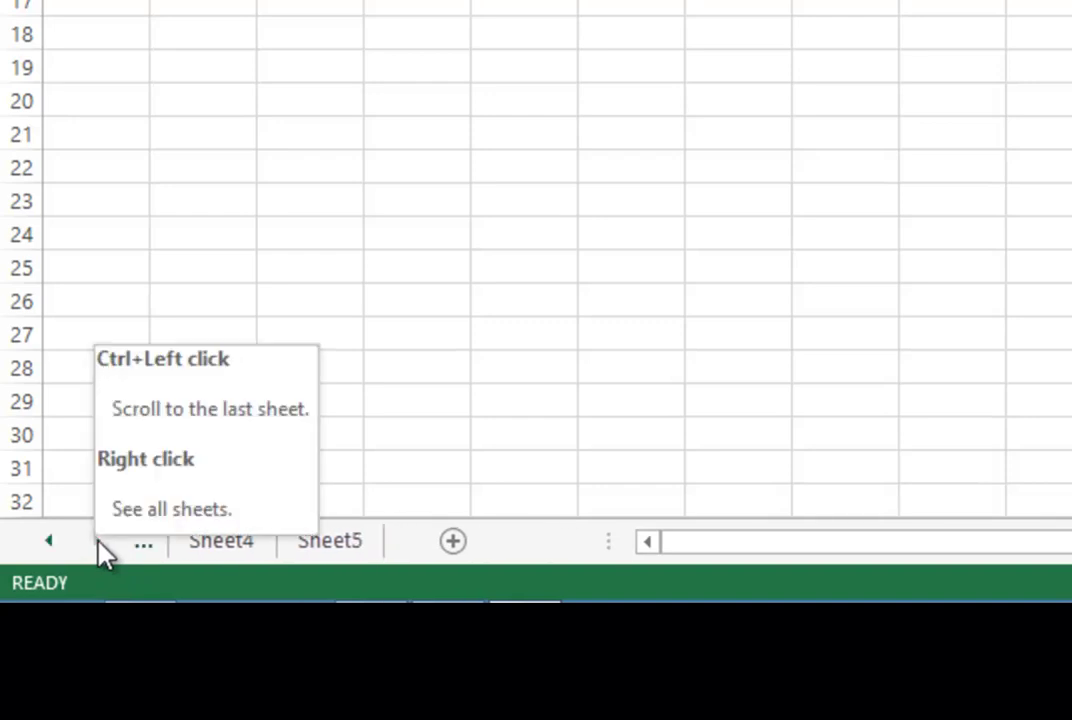
pyautogui.click(50, 548)
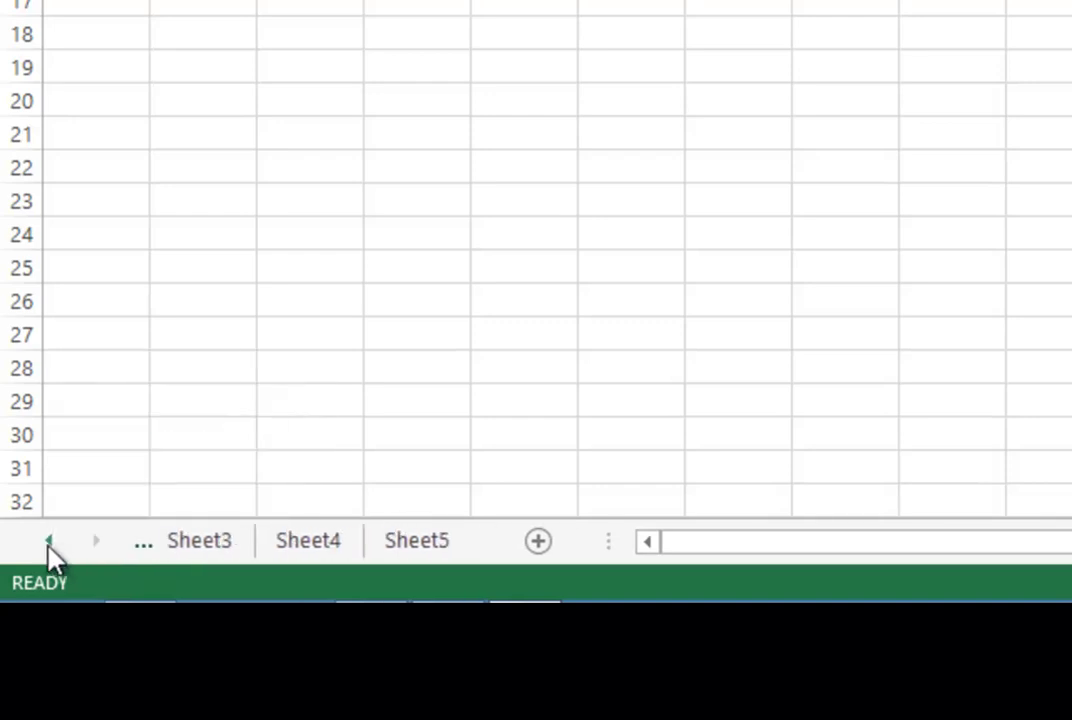
pyautogui.click(50, 548)
pyautogui.click(50, 548)
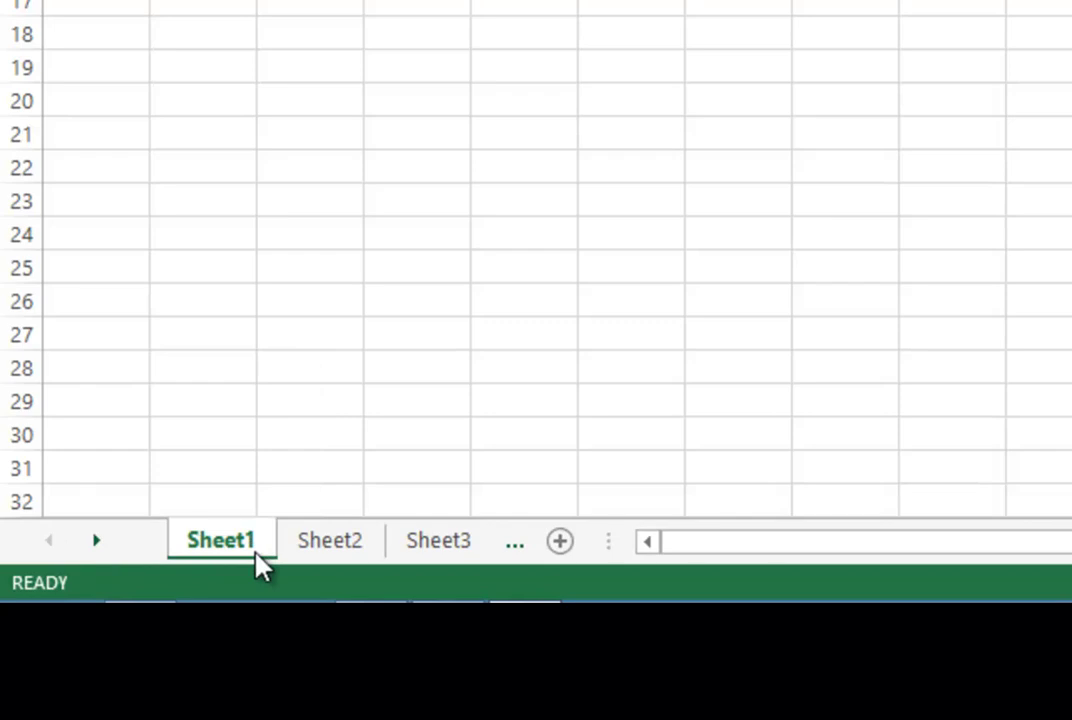
# Step: Restore the default tab area width and make Sheet1 the active worksheet
pyautogui.doubleClick(607, 543)
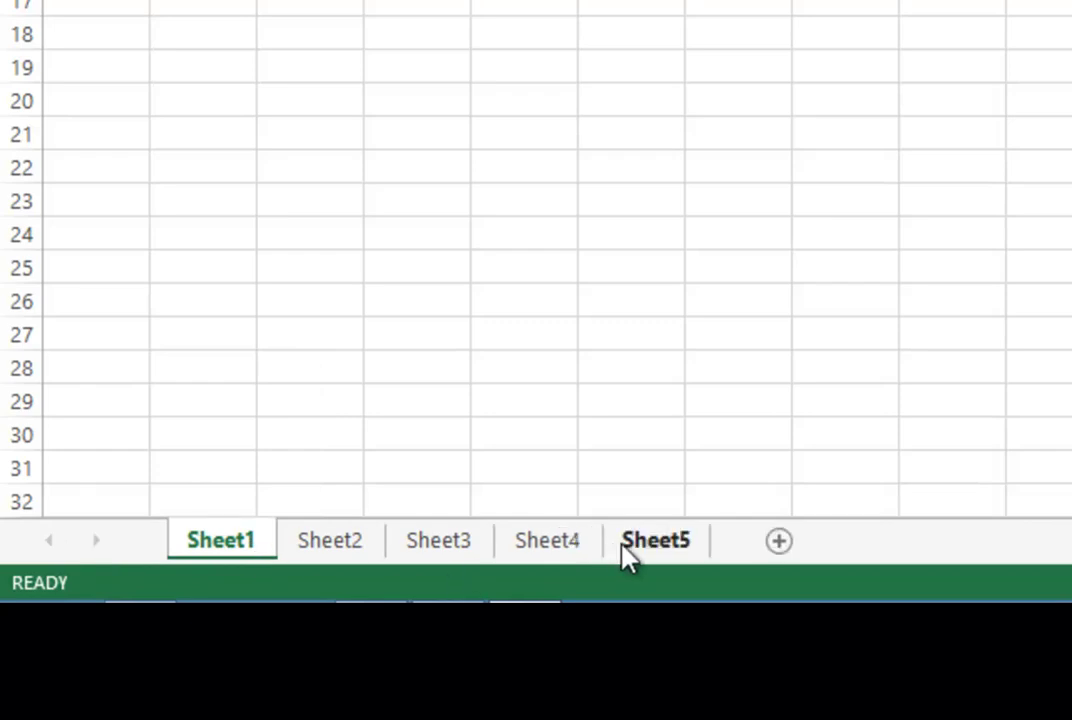
pyautogui.moveTo(700, 600)
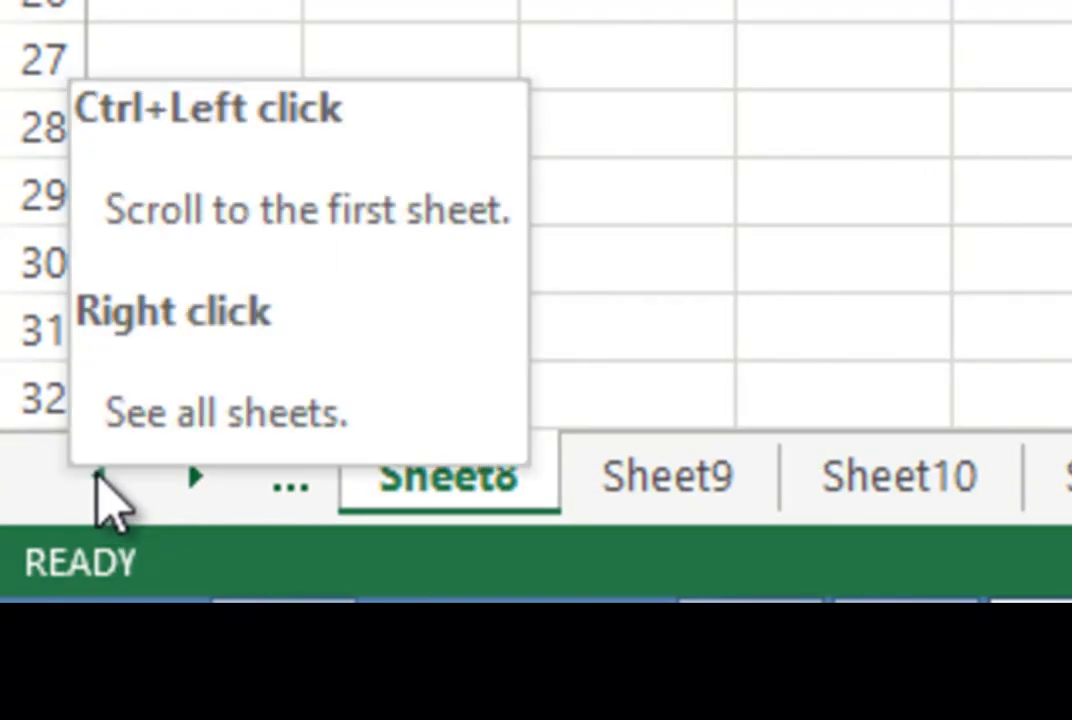
pyautogui.keyDown('ctrl'); pyautogui.click(99, 480); pyautogui.keyUp('ctrl')
pyautogui.click(465, 500)
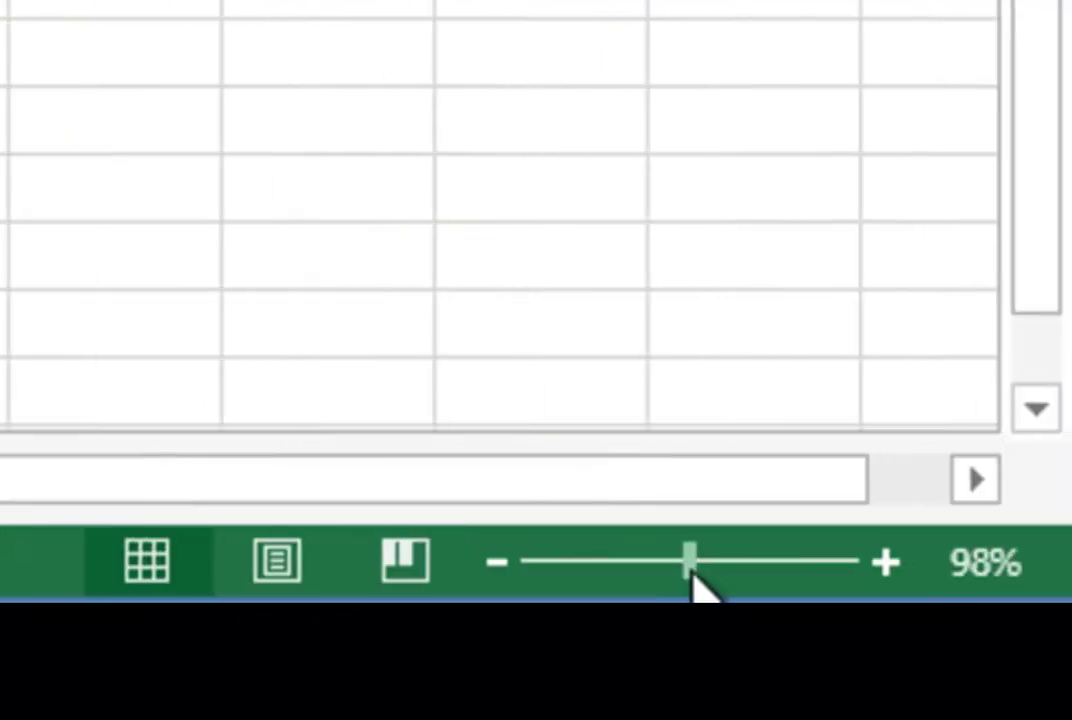
# Step: Try zoom levels of 400%, 100% and 150%, then step down to 80%
pyautogui.moveTo(693, 562); pyautogui.dragTo(520, 562)
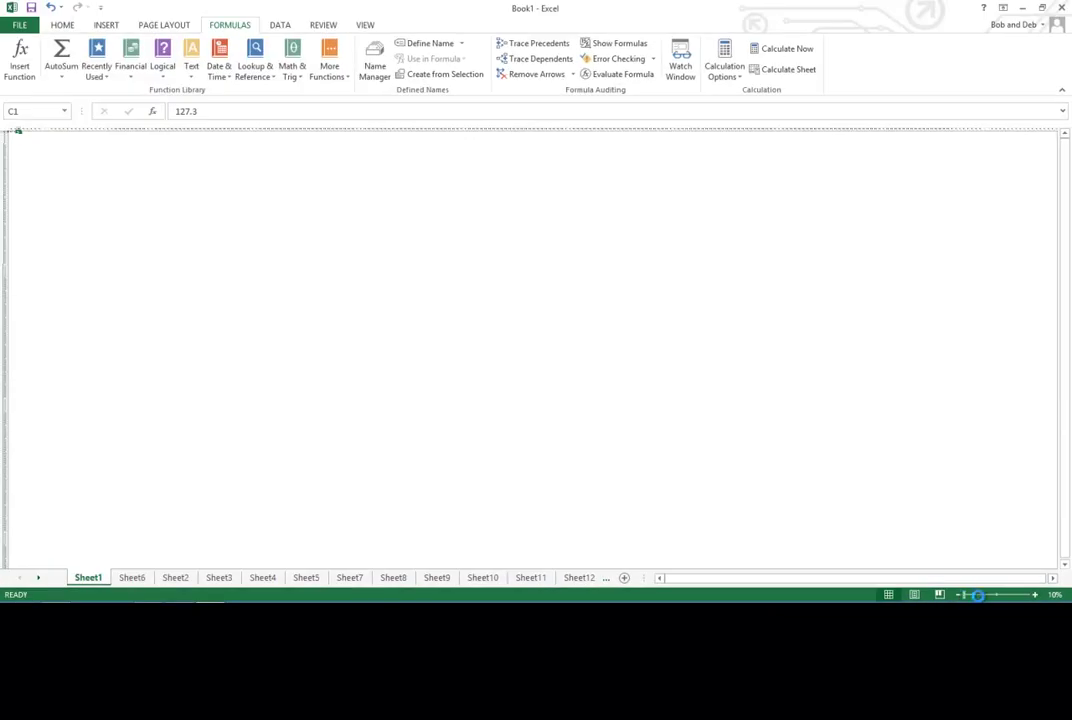
pyautogui.moveTo(978, 594); pyautogui.dragTo(1026, 595)
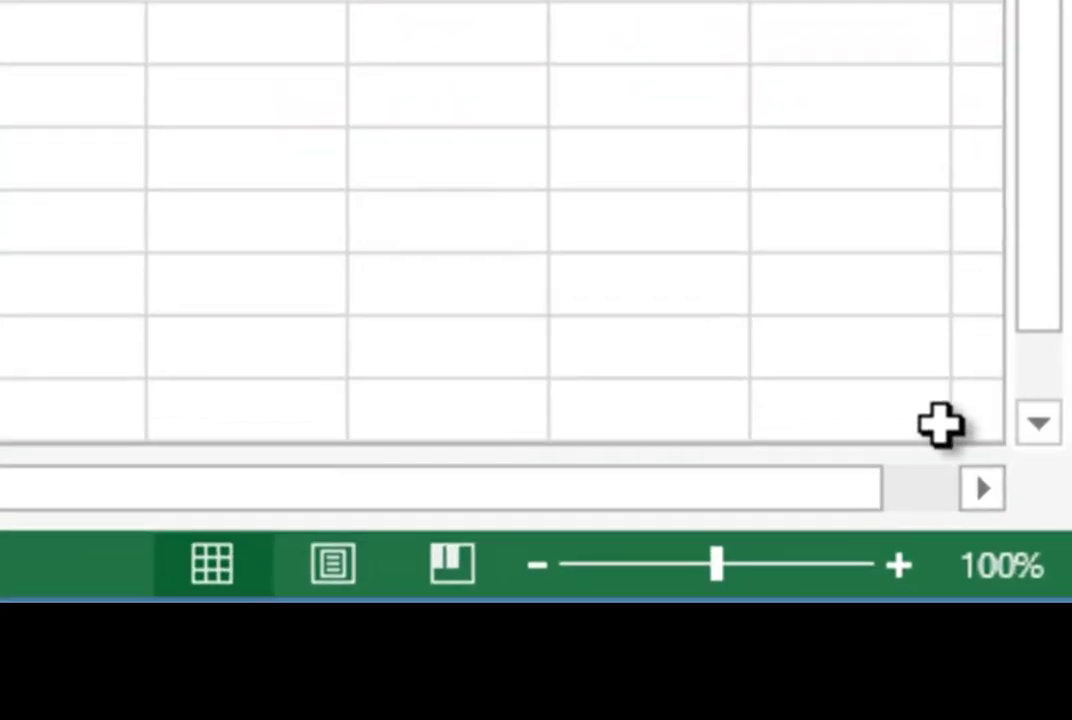
pyautogui.click(1015, 590)
pyautogui.click(890, 562)
pyautogui.click(890, 562)
pyautogui.click(890, 562)
pyautogui.click(890, 562)
pyautogui.click(533, 566)
pyautogui.click(533, 566)
pyautogui.click(533, 566)
pyautogui.click(533, 566)
pyautogui.click(533, 566)
pyautogui.click(533, 566)
pyautogui.click(533, 566)
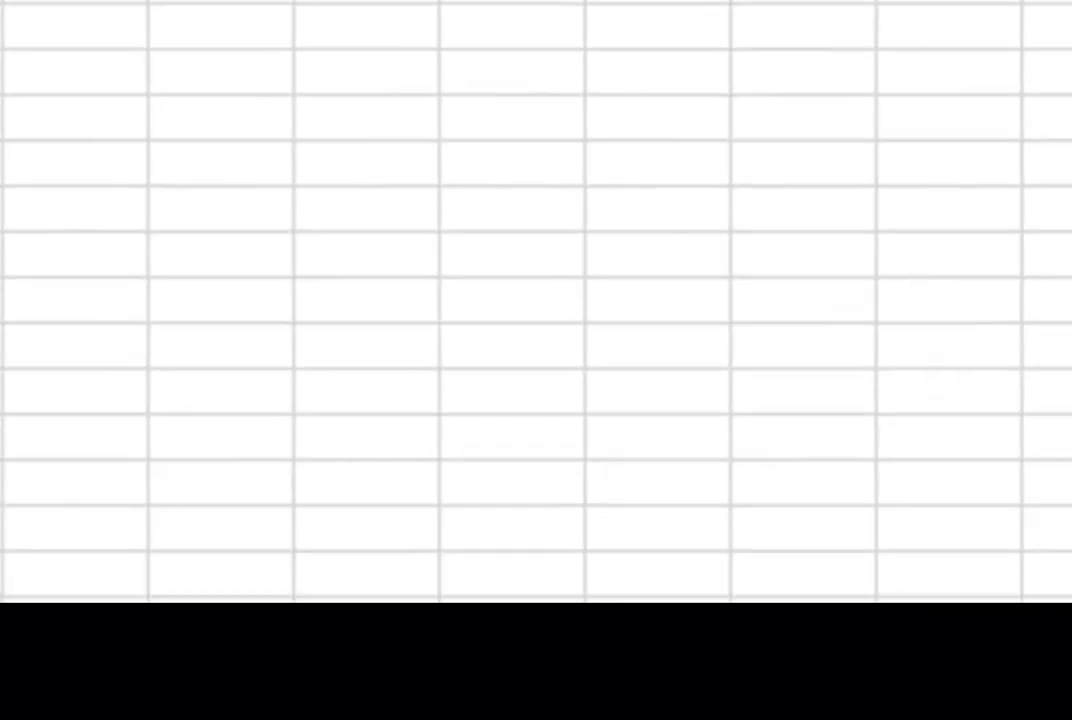
# Step: Set the worksheet zoom to 200% through the Zoom dialog
pyautogui.click(990, 566)
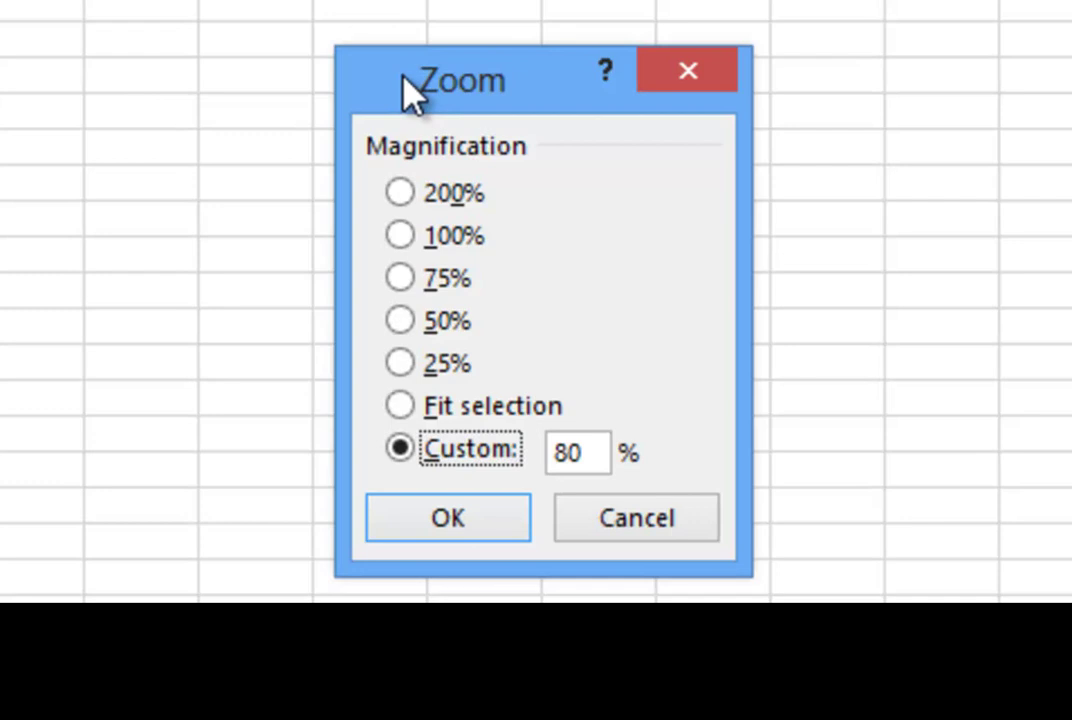
pyautogui.click(400, 193)
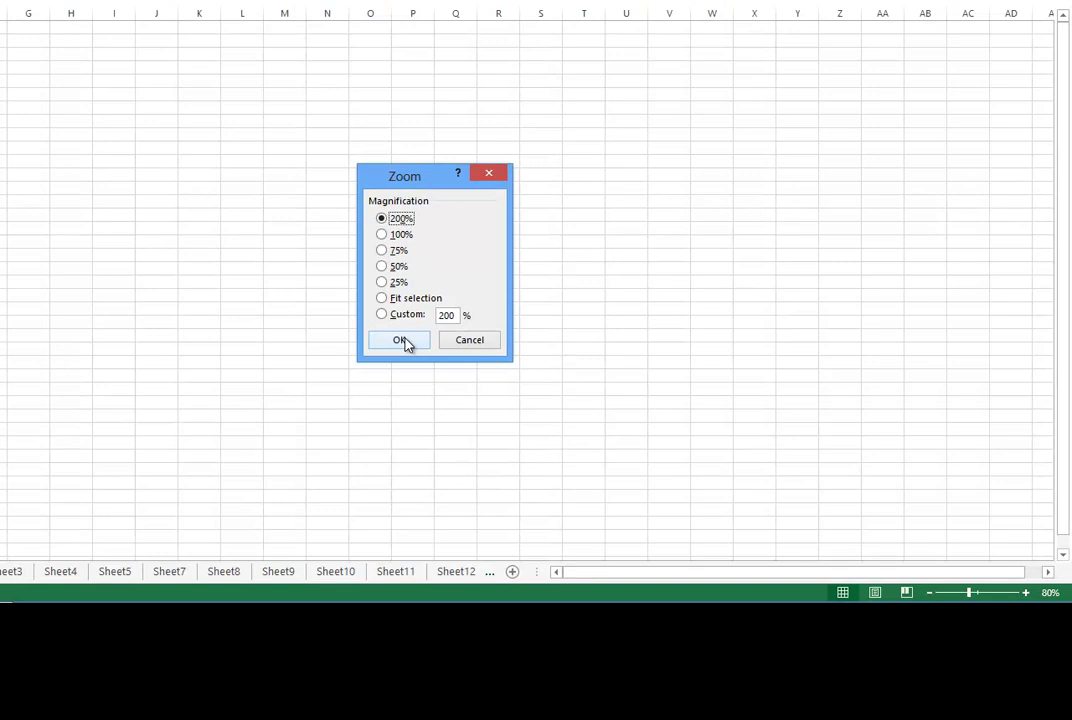
pyautogui.click(460, 510)
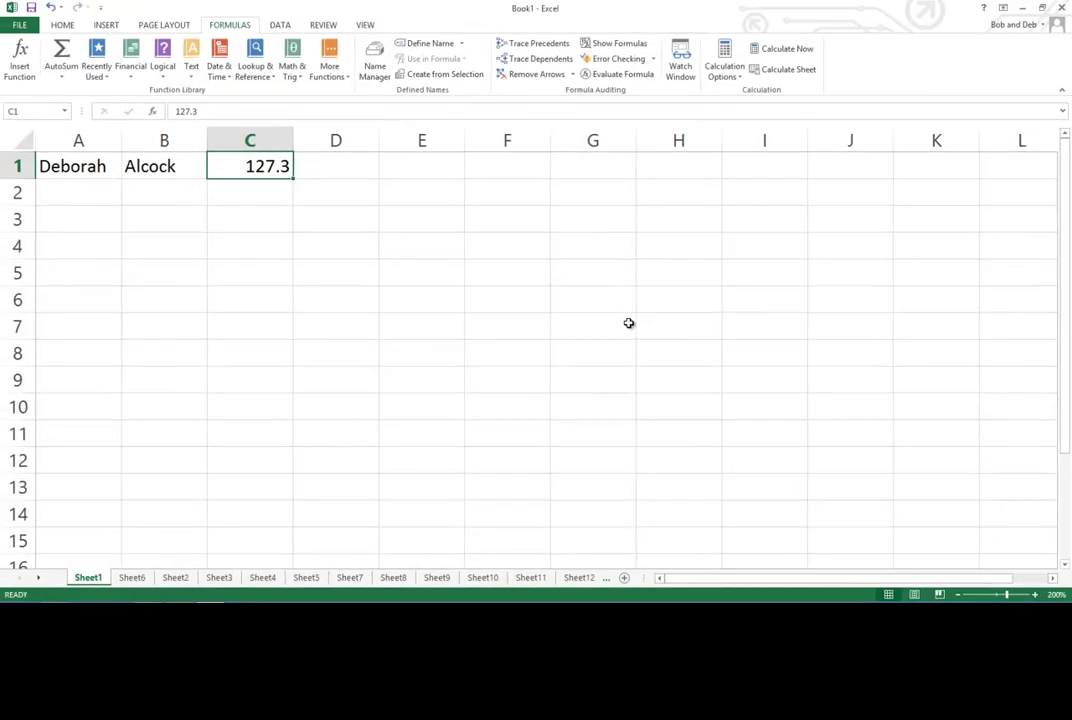